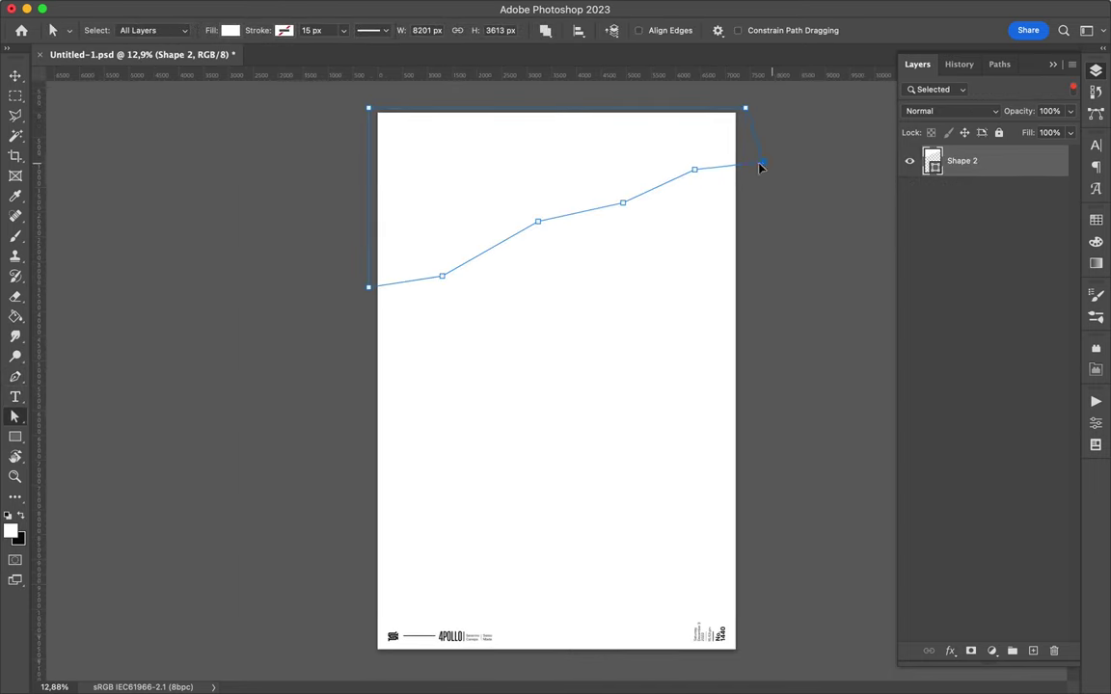
Step: Load the blue band's outline as a selection and paint black shadow on a new layer
left_click_drag(933, 193, 933, 154)
left_click(933, 161, "ctrl")
key("b")
key("x")
key("m")
key("v")
Step: Gaussian-blur the shadow and move its layer under Shape 2
left_click(472, 10)
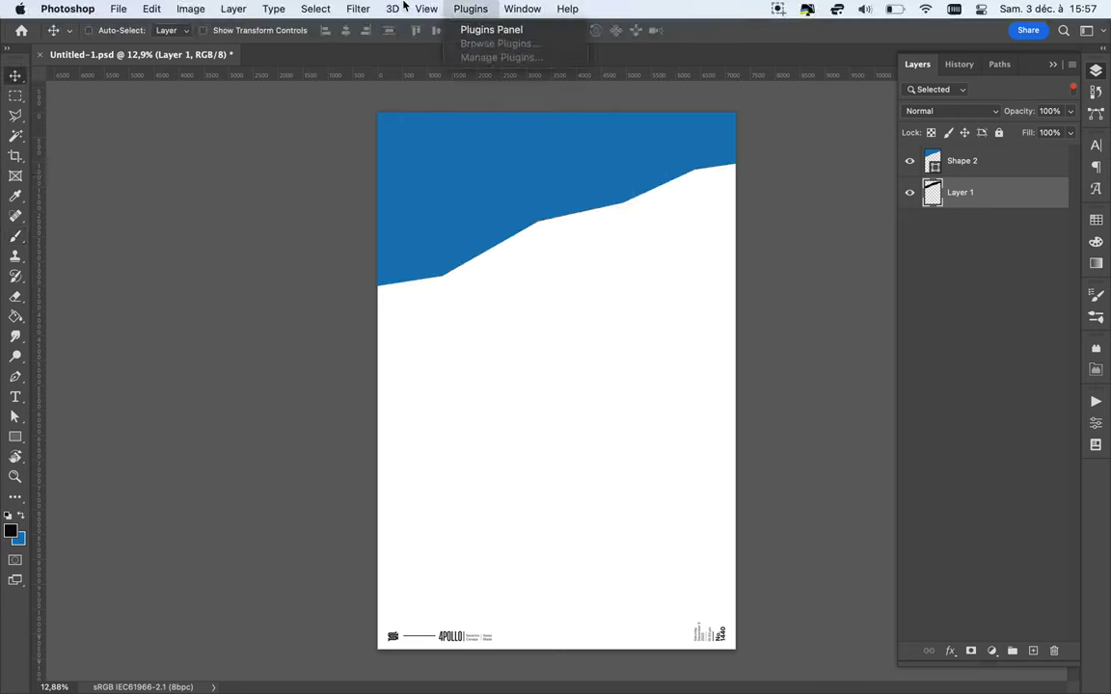
left_click(634, 268)
left_click_drag(990, 80, 759, 114)
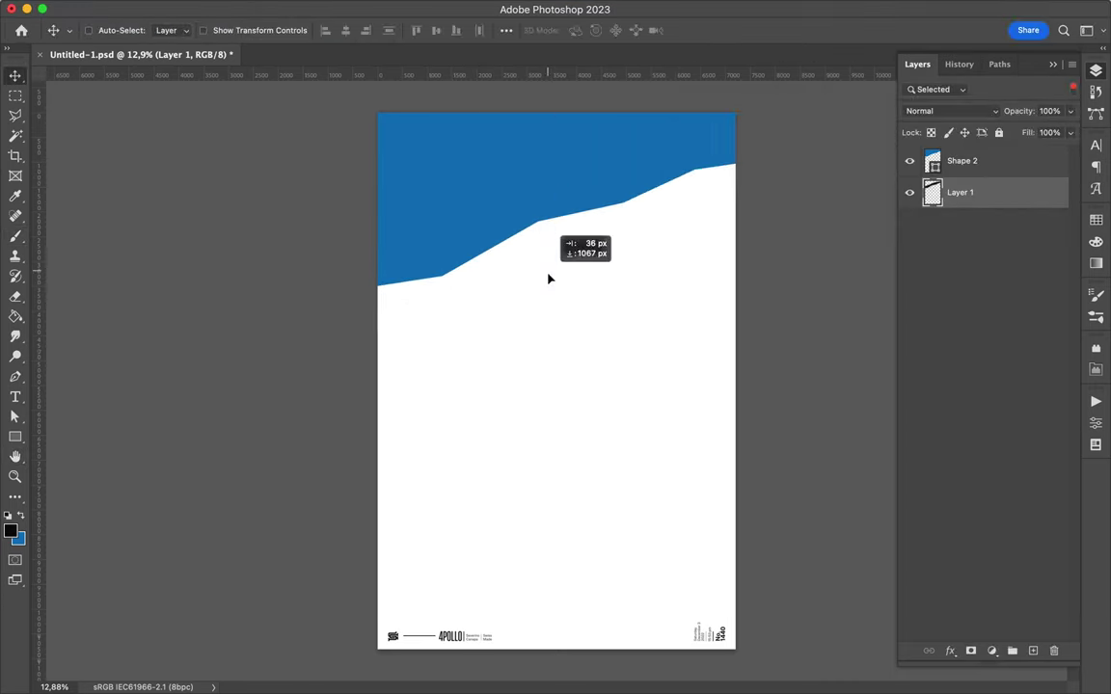
left_click_drag(585, 225, 586, 216)
key("p")
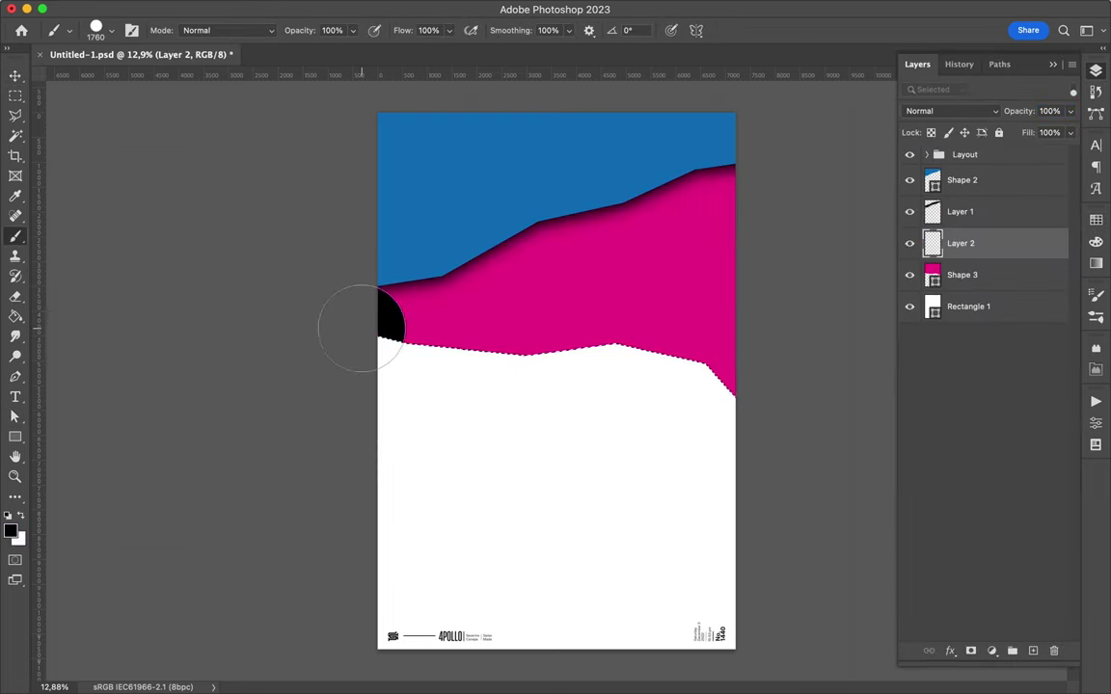
Step: Gaussian-blur the magenta band's shadow, deselect, and begin the yellow fill over the lower poster
left_click(366, 9)
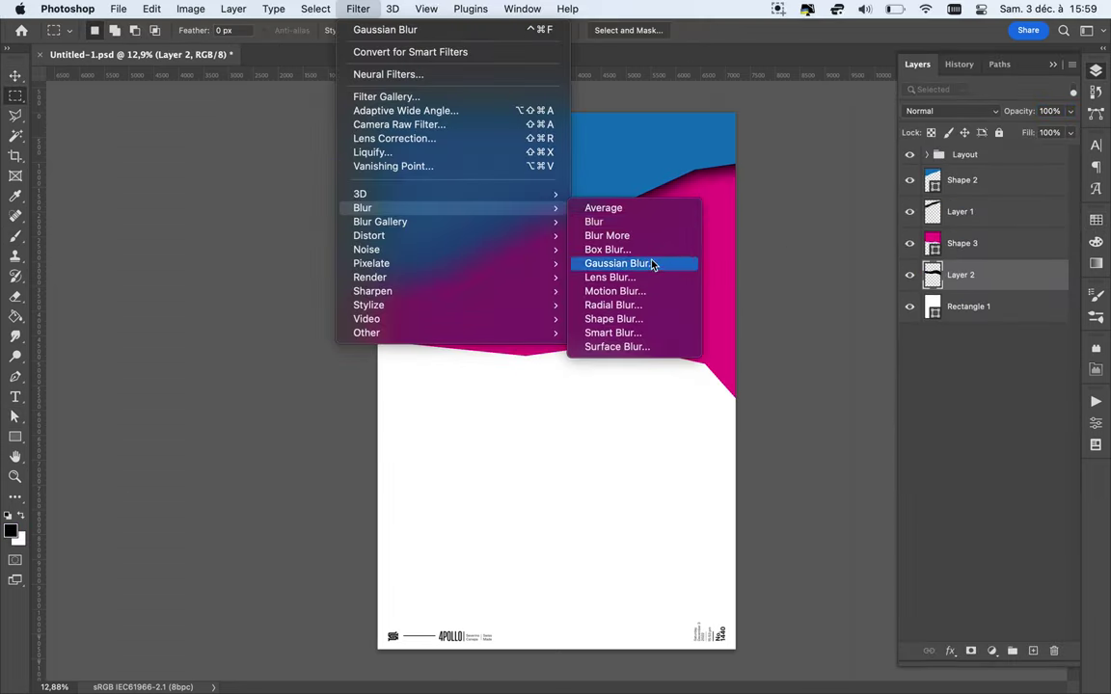
left_click(651, 253)
left_click(787, 148)
key("super+d")
key("m")
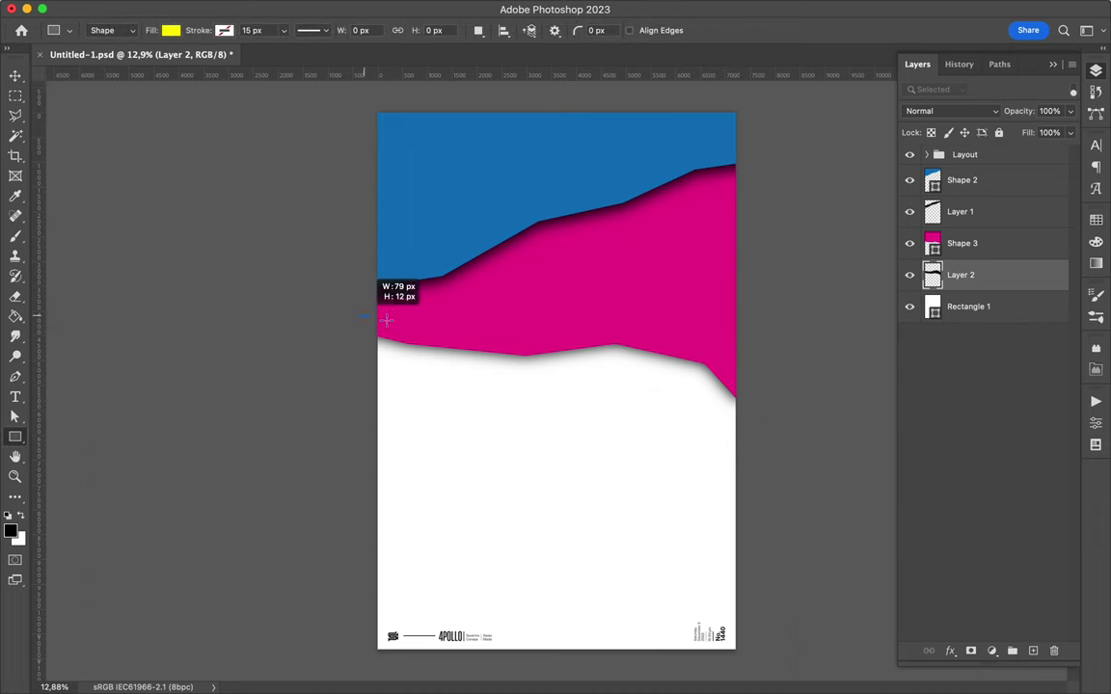
left_click(960, 275)
left_click_drag(652, 365, 650, 370)
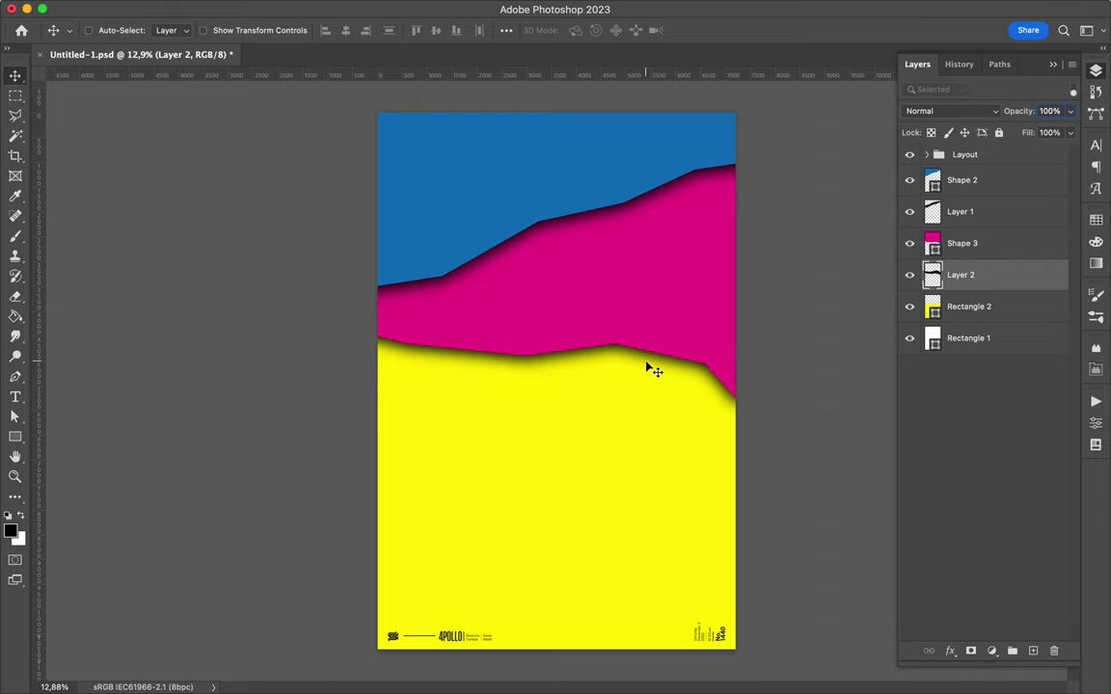
Step: Set the magenta band's shadow layer to Multiply at 84% fill and nudge it down
left_click_drag(653, 370, 625, 355)
left_click(952, 111)
left_click(869, 169)
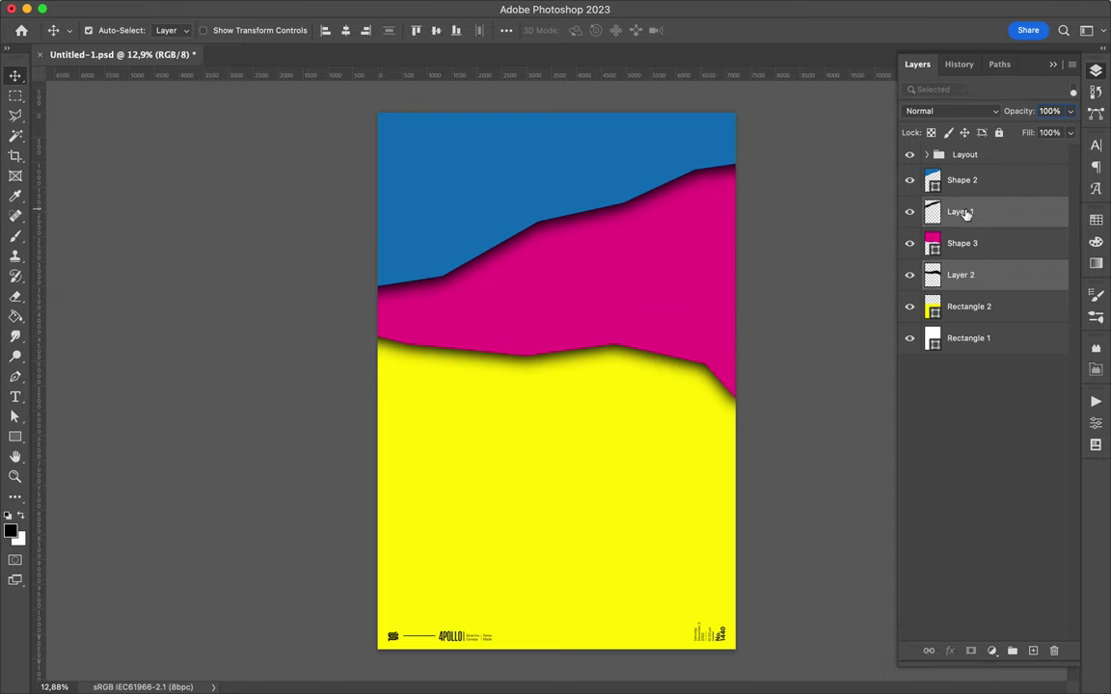
left_click_drag(1028, 132, 1013, 132)
left_click_drag(650, 352, 645, 366)
left_click(528, 670)
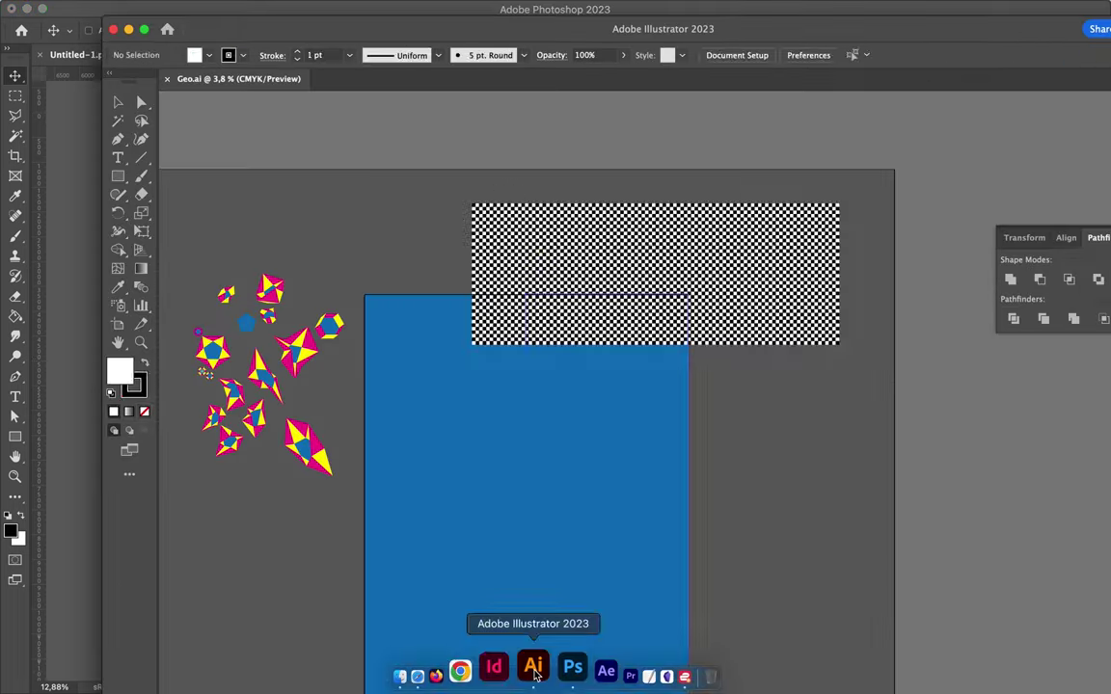
Step: Copy the checkerboard pattern from Illustrator, paste it into the Photoshop poster, and duplicate it
left_click(722, 252)
key("super+c")
key("super+Tab")
key("super+v")
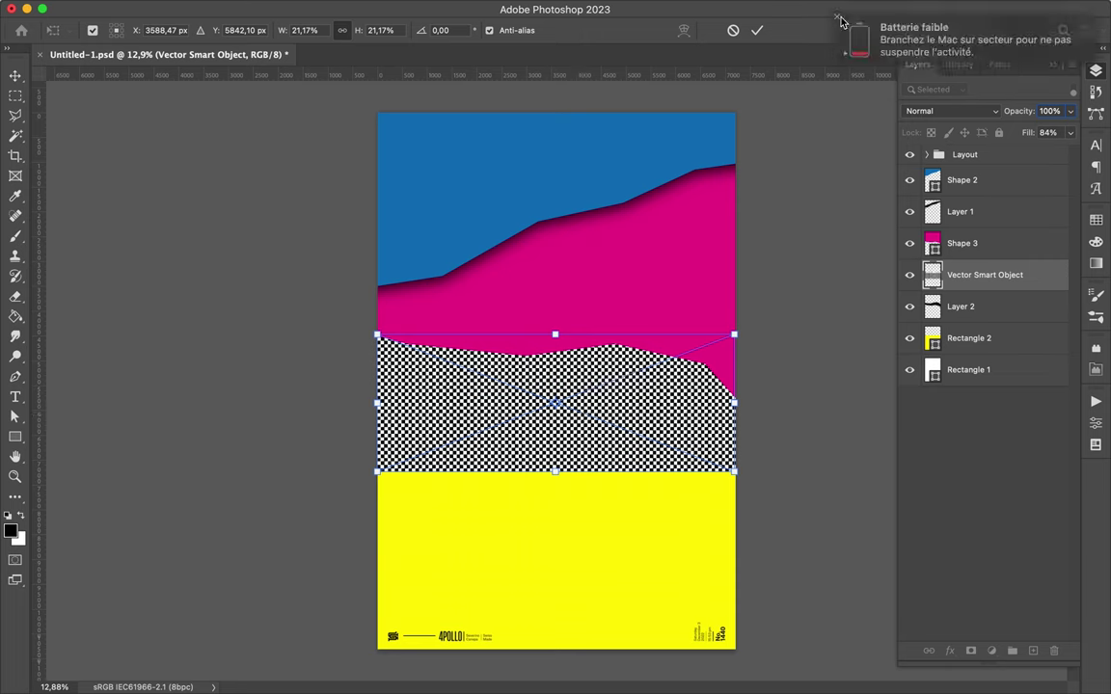
key("Return")
key("super+j")
Step: Cut the pattern's lower edge with a Polygonal Lasso and move the layer below the magenta shadow
key("l")
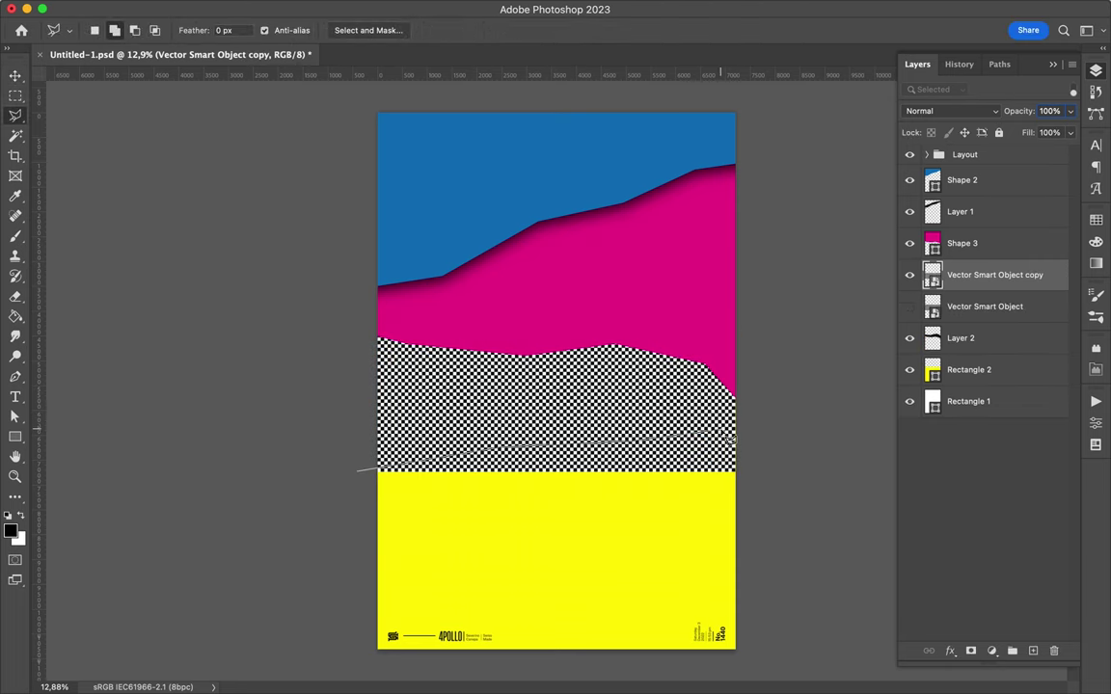
left_click(701, 207)
left_click(357, 252)
left_click(355, 471)
right_click(975, 275)
left_click(772, 629)
key("Delete")
key("super+d")
key("v")
left_click_drag(1003, 275, 1010, 349)
Step: Paint and blur a shadow for the checkered band, shifting it down onto the yellow
key("ctrl+shift+alt+n")
key("b")
key("m")
left_click(360, 9)
key("Escape")
key("v")
left_click_drag(595, 454, 598, 461)
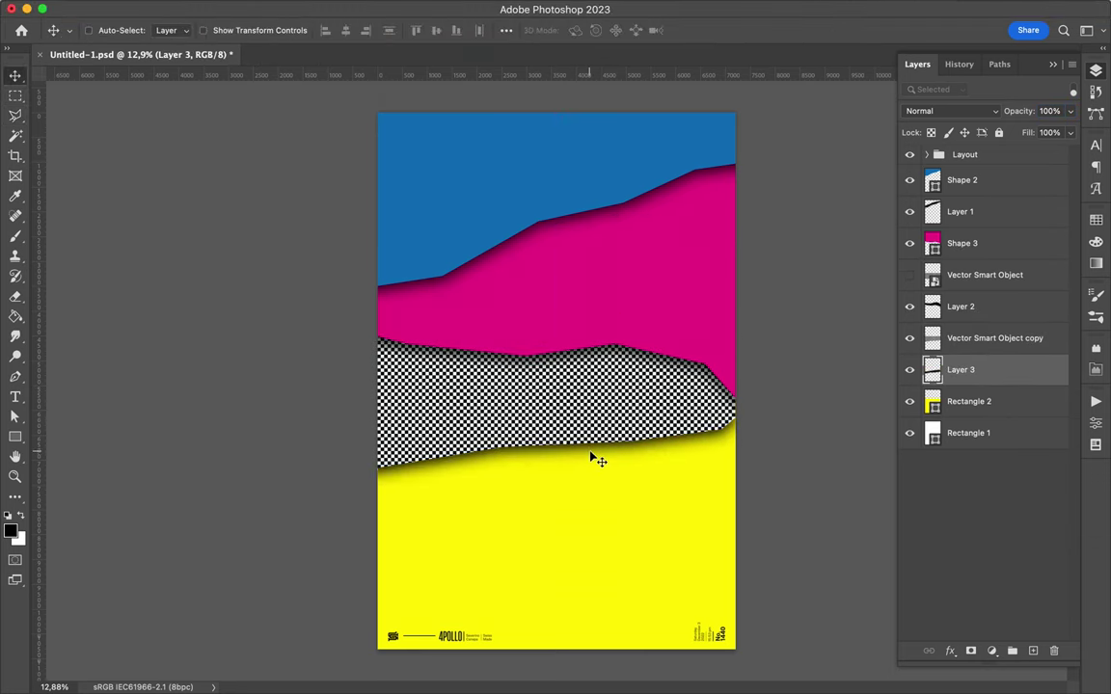
Step: Pen-draw a jagged white band and place its layer below the checkered shadow
key("p")
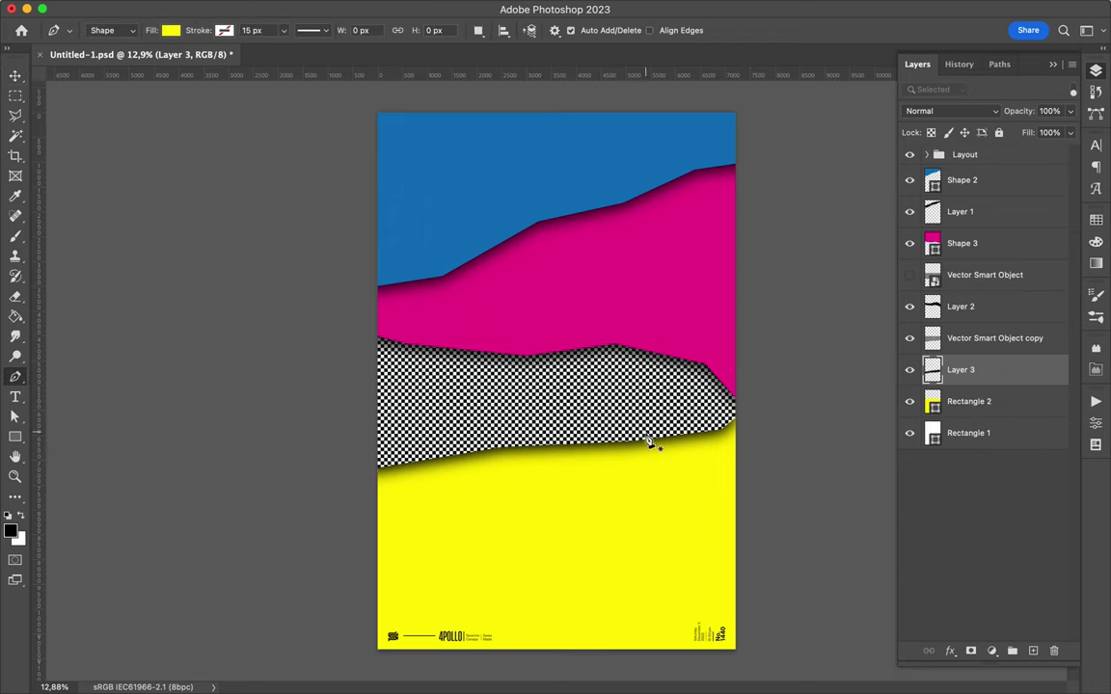
left_click(742, 441)
left_click(347, 487)
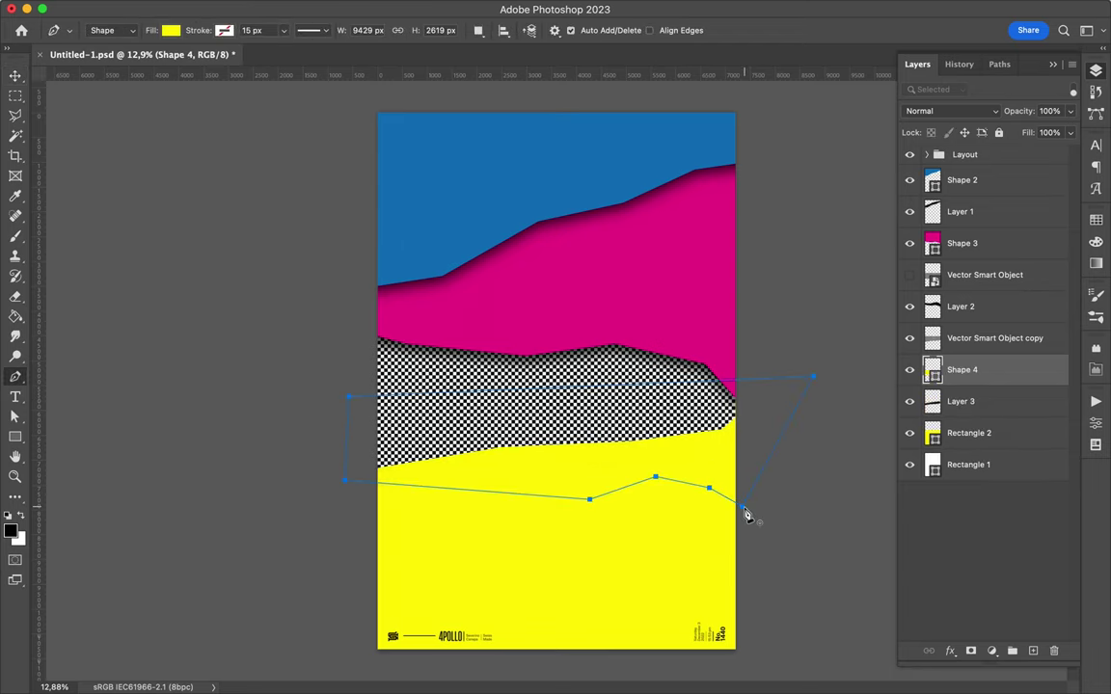
key("v")
left_click_drag(999, 376, 999, 426)
left_click(994, 433)
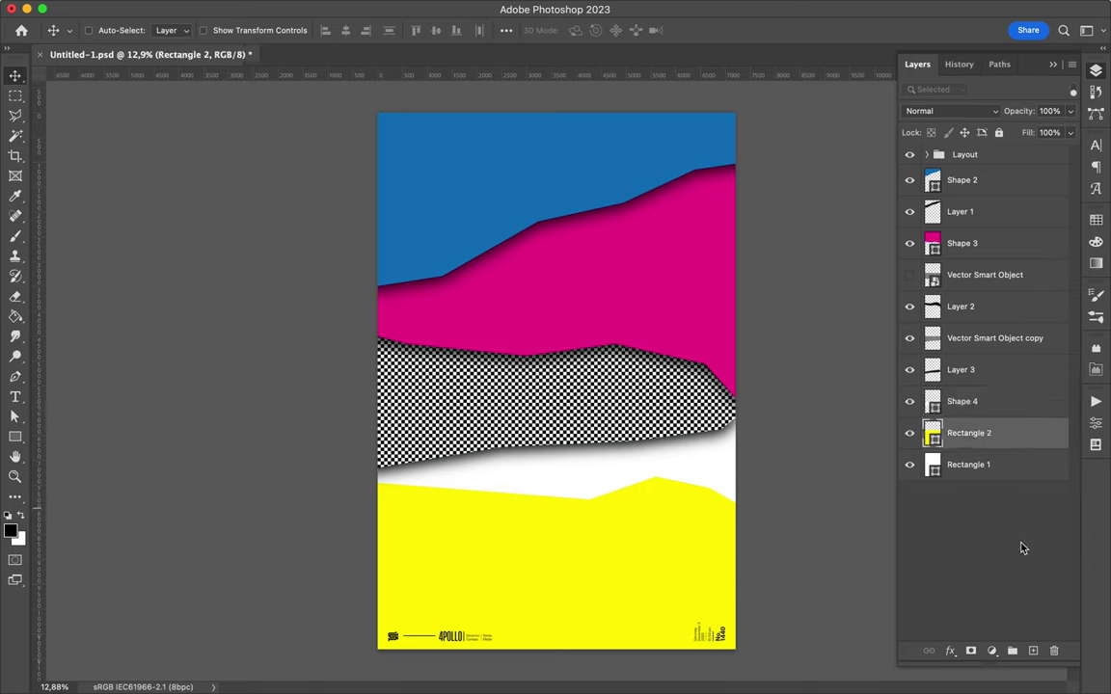
Step: Paint a shadow for the white band on a new layer and Gaussian-blur it
key("ctrl+shift+alt+n")
key("b")
key("m")
key("v")
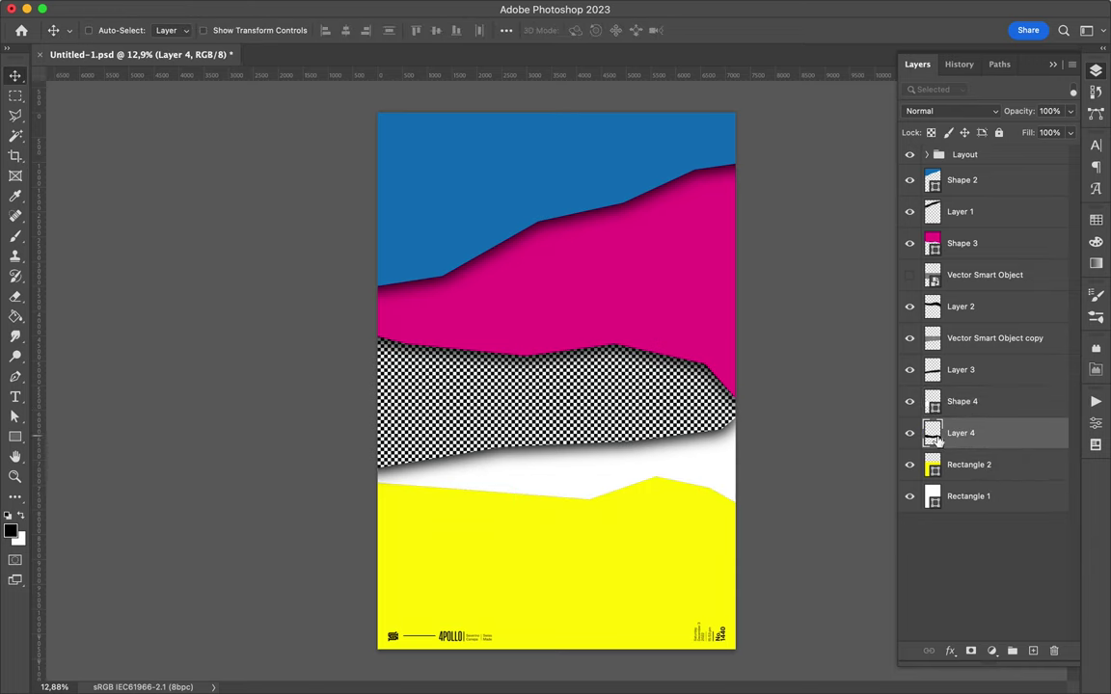
left_click(360, 7)
left_click(396, 32)
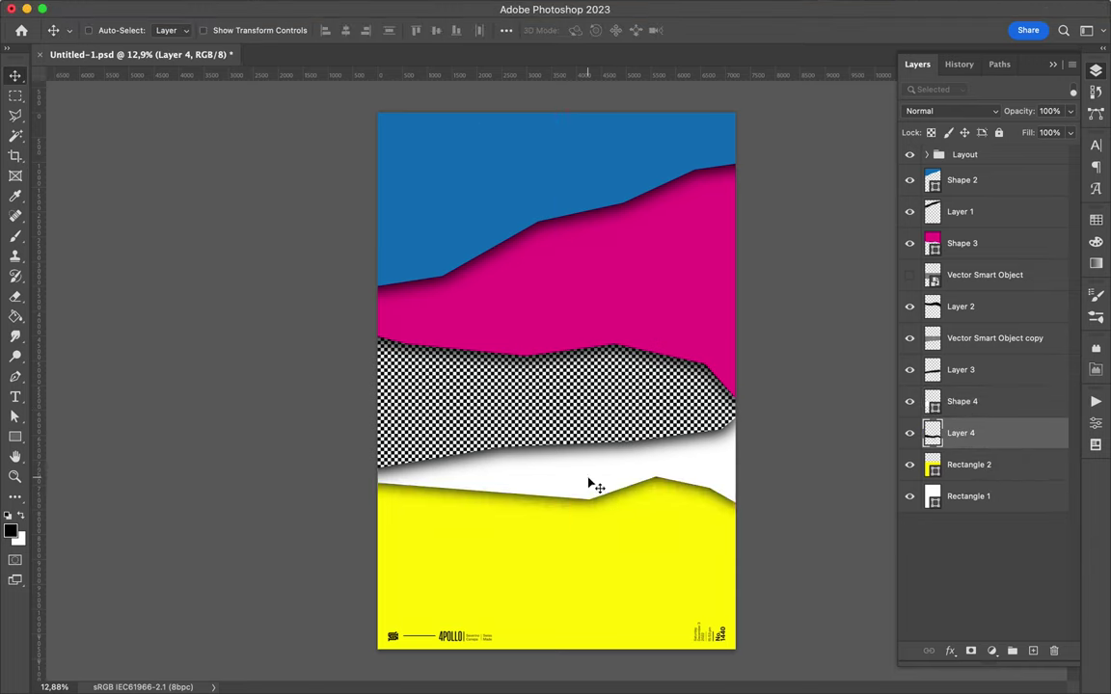
Step: Set shadow Layers 2–4 to Multiply blending with 84% fill
left_click(961, 369, "ctrl")
left_click(961, 306, "ctrl")
left_click(950, 111)
left_click(965, 112)
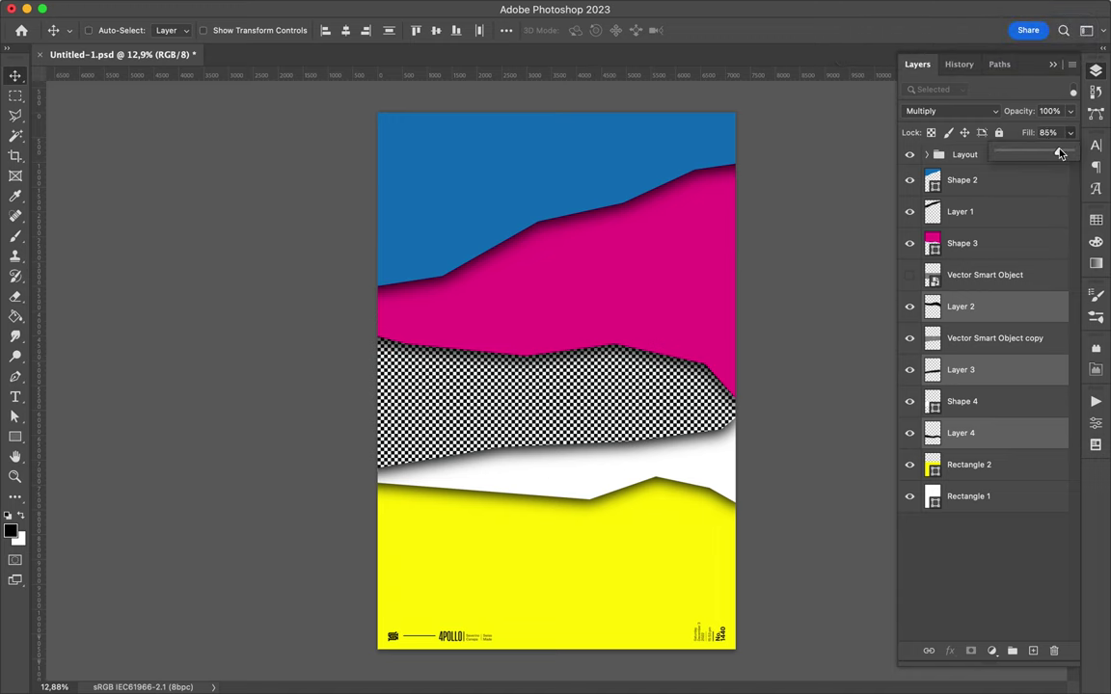
left_click_drag(1070, 132, 1053, 128)
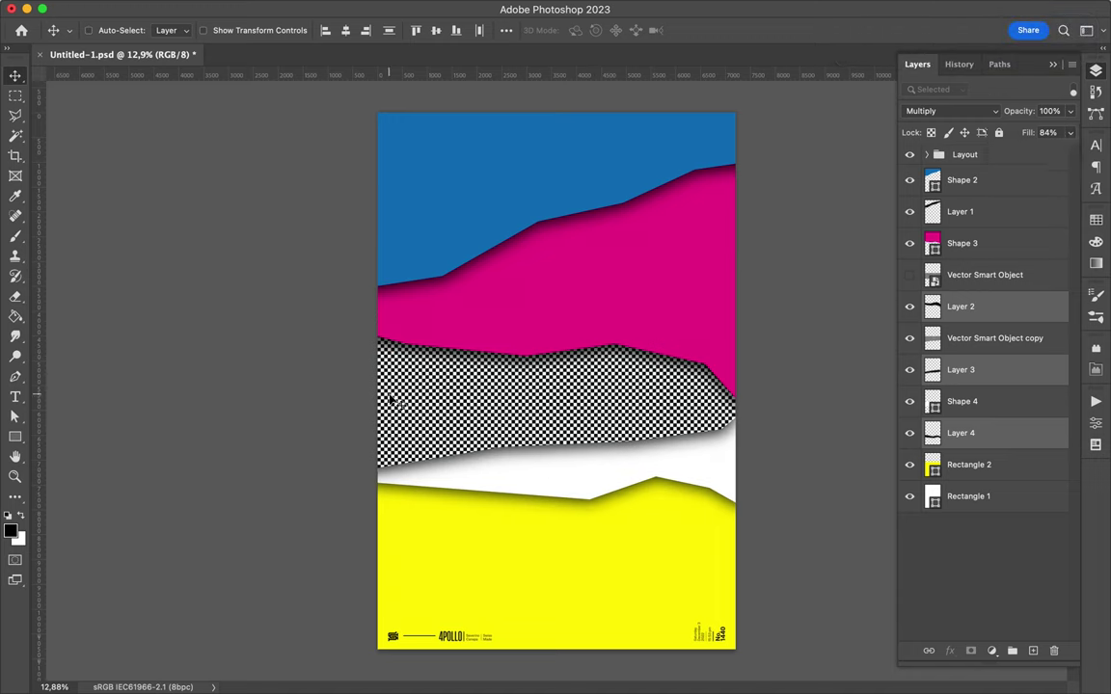
Step: Choose magenta as the Rectangle tool's fill colour
key("u")
left_click(170, 30)
left_click(191, 109)
Step: Draw a thin magenta strip at the lower left and move it under the white band
left_click_drag(360, 389, 404, 663)
mouse_move(969, 307)
left_mouse_down()
mouse_move(971, 424)
mouse_move(965, 395)
left_mouse_up()
key("v")
left_click(965, 433)
Step: Paint a shadow from the strip's outline on a new layer and blur it
key("ctrl+shift+alt+n")
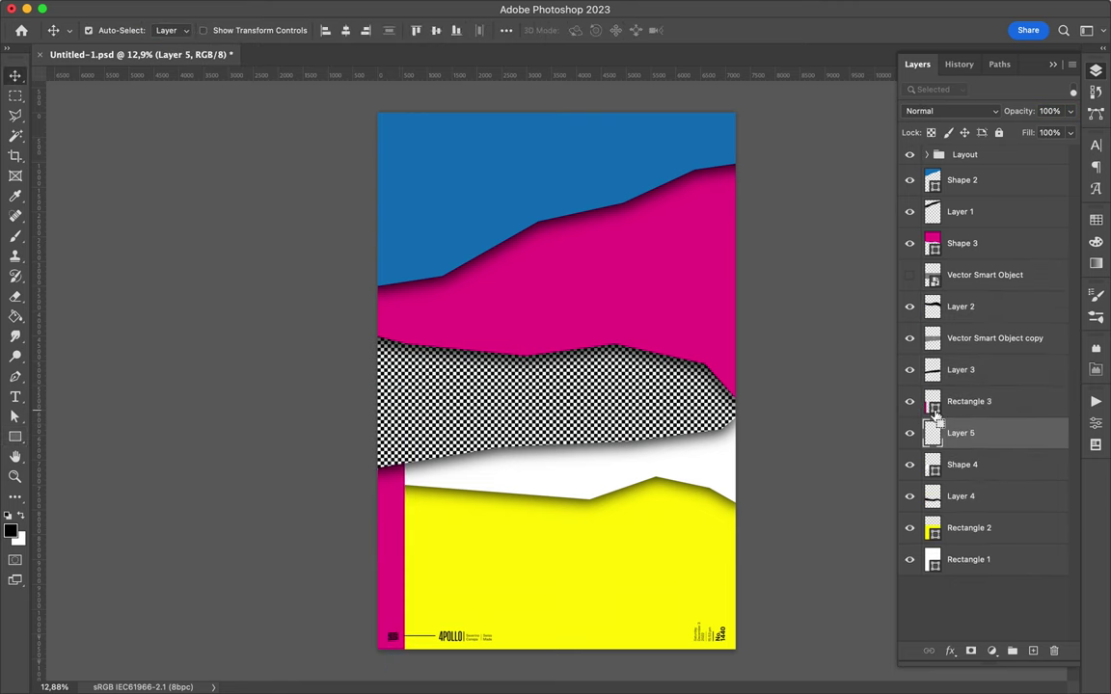
key("b")
left_click(934, 401)
left_click(955, 433)
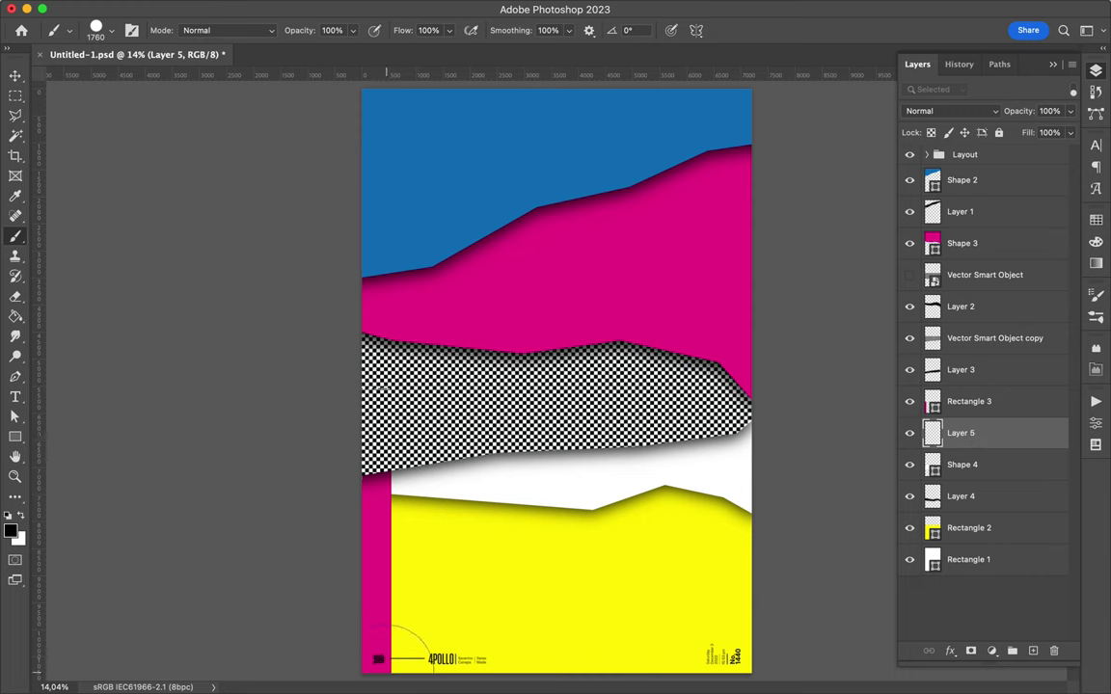
key("v")
left_click(359, 8)
left_click(461, 507)
Step: Slide the magenta strip and its shadow together to the poster's left edge
left_click(950, 111)
left_click(476, 479)
left_click(390, 551, "ctrl+shift")
left_click_drag(390, 551, 368, 552)
left_click(434, 489)
Step: Place a checkered circle on the right side of the magenta band
key("m")
mouse_move(430, 455)
left_mouse_down()
mouse_move(463, 357)
mouse_move(690, 258)
mouse_move(683, 294)
left_mouse_up()
key("ctrl+j")
key("v")
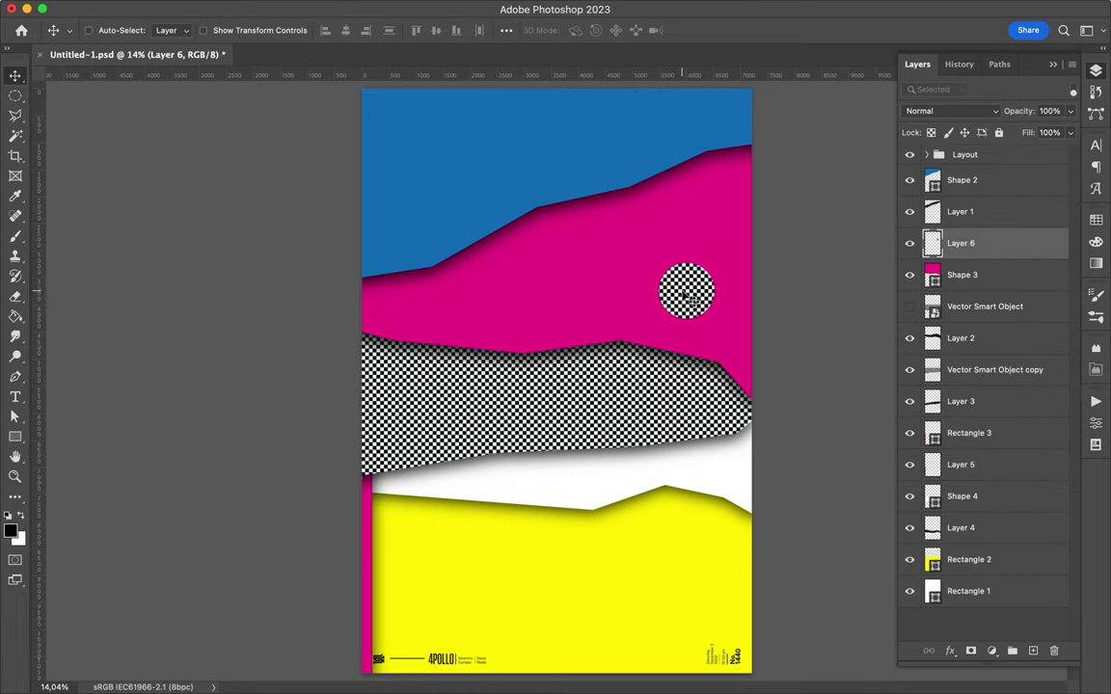
Step: Load the circle's outline and paint its shadow on new layers beneath it
left_click(962, 275)
left_click(1033, 651)
left_click(960, 243)
key("b")
key("m")
key("alt+bracketleft")
key("ctrl+shift+alt+n")
Step: Blur the circle's shadow, merge the shadow layers, and nudge the circle up slightly
left_click(360, 8)
key("Escape")
key("v")
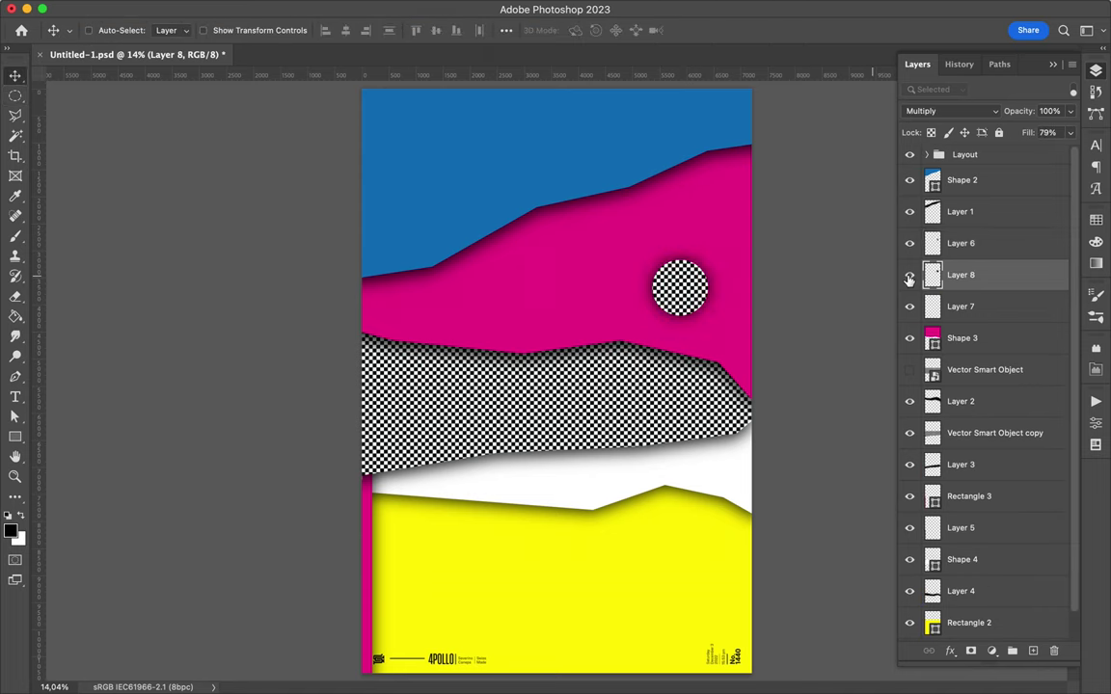
left_click(960, 244, "shift")
key("ctrl+e")
left_click_drag(680, 286, 684, 265)
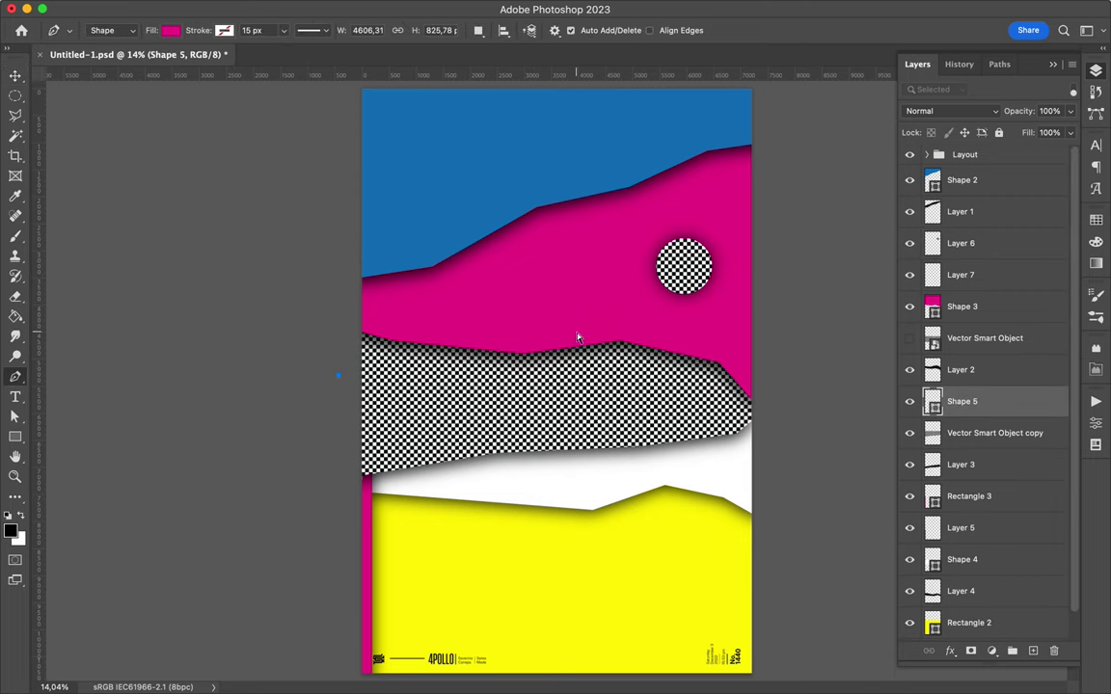
Step: Close a new jagged band between magenta and checkered bands, fill it yellow, and adjust its corner
left_click(338, 376)
key("a")
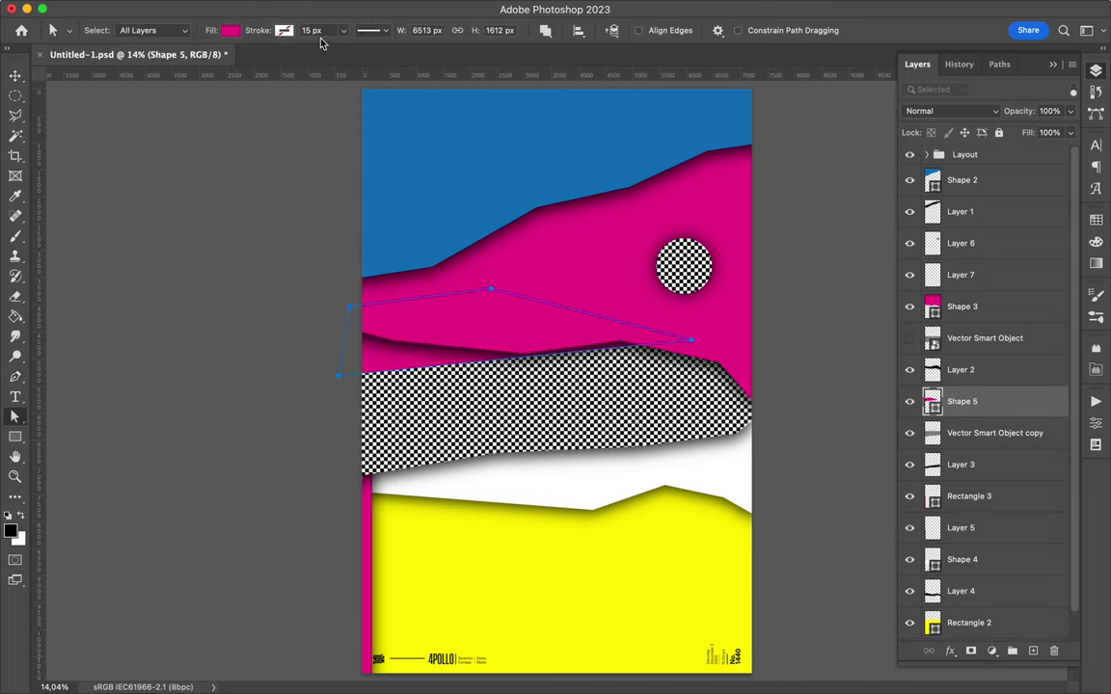
left_click(231, 30)
left_click(689, 344)
left_click_drag(690, 344, 714, 358)
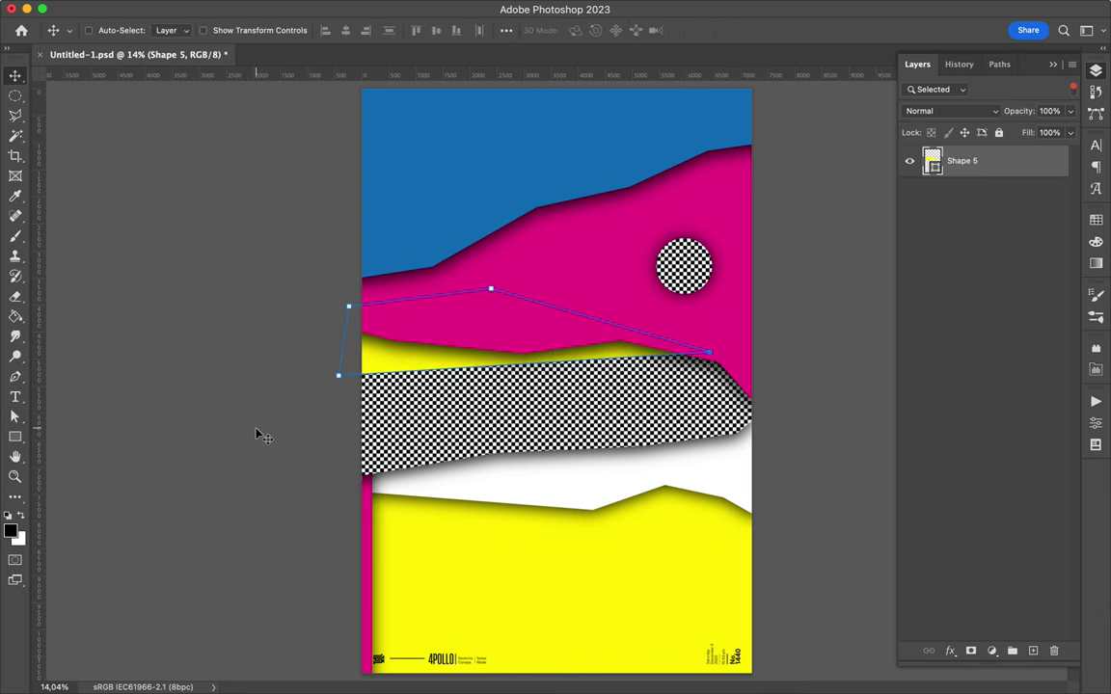
left_click(1074, 88)
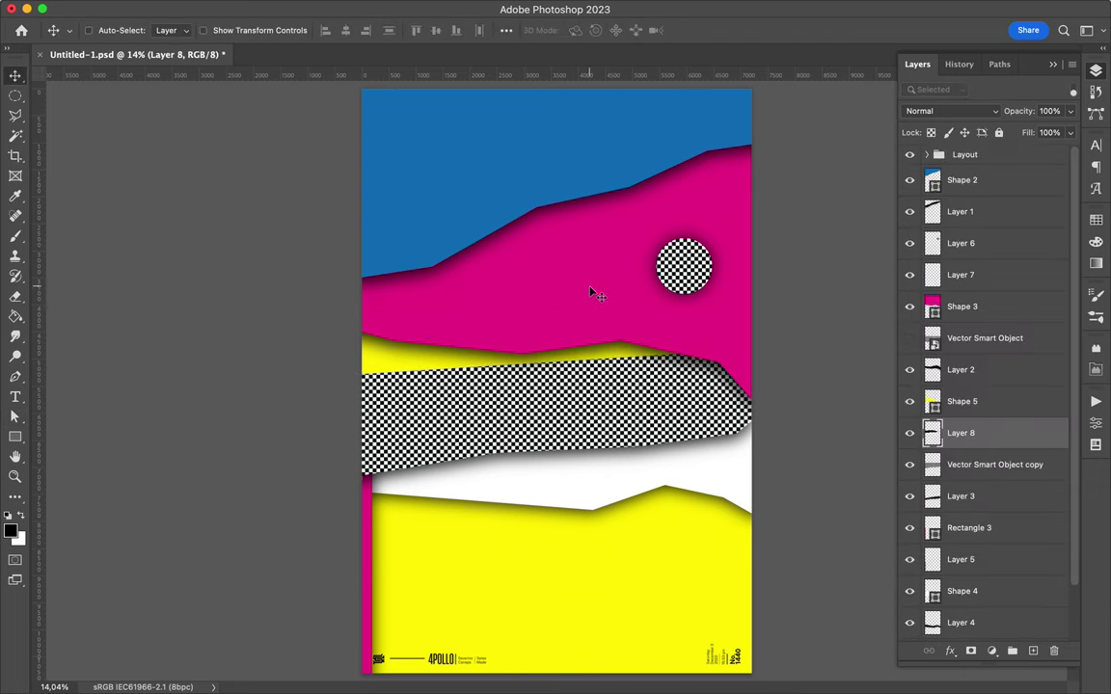
Step: Apply Gaussian Blur to Layer 8 to make it a soft shadow
left_click(355, 9)
left_click(385, 29)
key("Return")
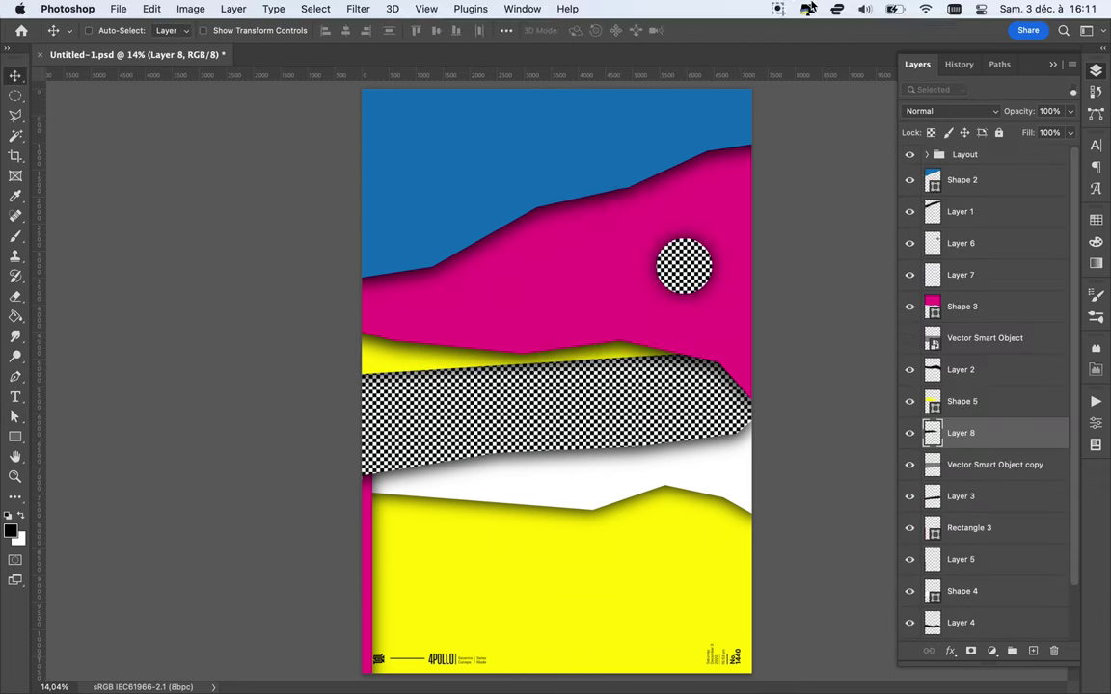
scroll(456, 240, "down", 1)
Step: Draw a small black circle in the lower yellow area
key("u")
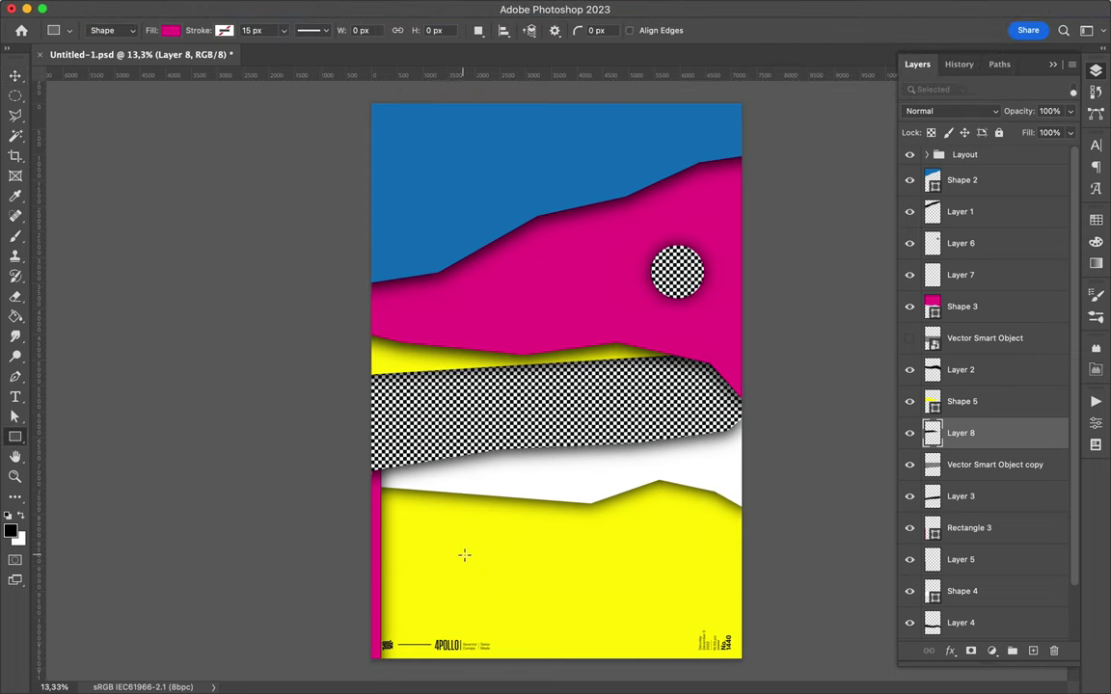
mouse_move(455, 552)
left_mouse_down()
mouse_move(478, 575)
mouse_move(458, 572)
left_mouse_up()
left_click(170, 30)
left_click(143, 109)
key("v")
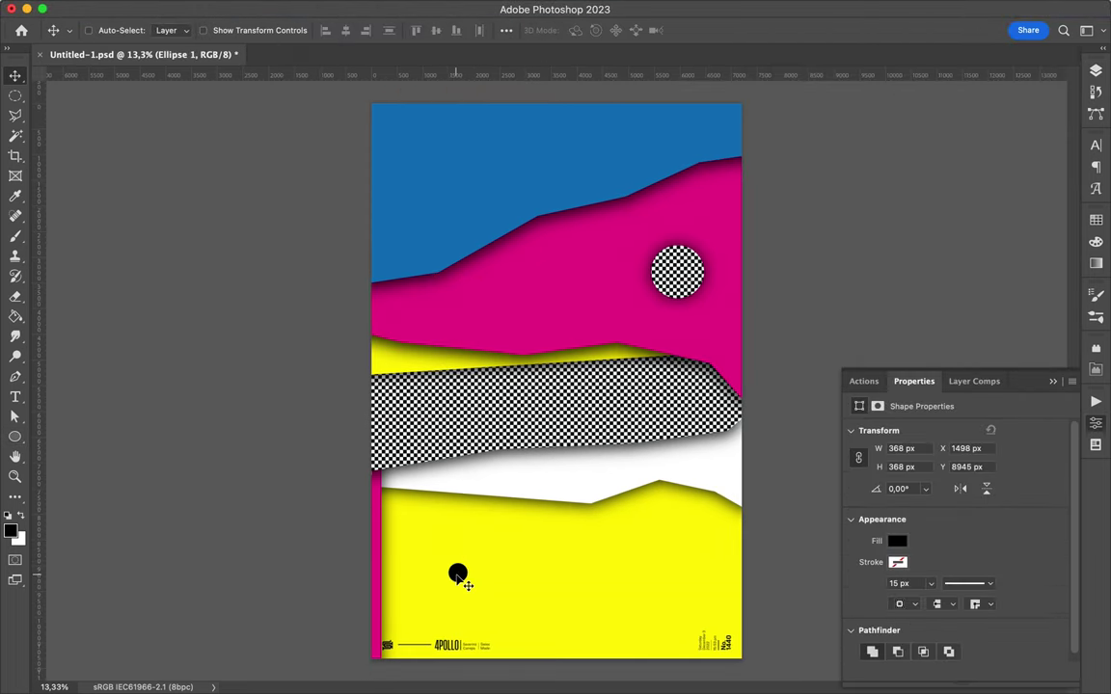
left_click(468, 424)
Step: Drag the checker strip from Illustrator into the poster, rotate it diagonally, and stack it above Shape 2
left_click(516, 668)
mouse_move(837, 214)
left_mouse_down()
mouse_move(149, 249)
mouse_move(551, 193)
left_mouse_up()
key("Return")
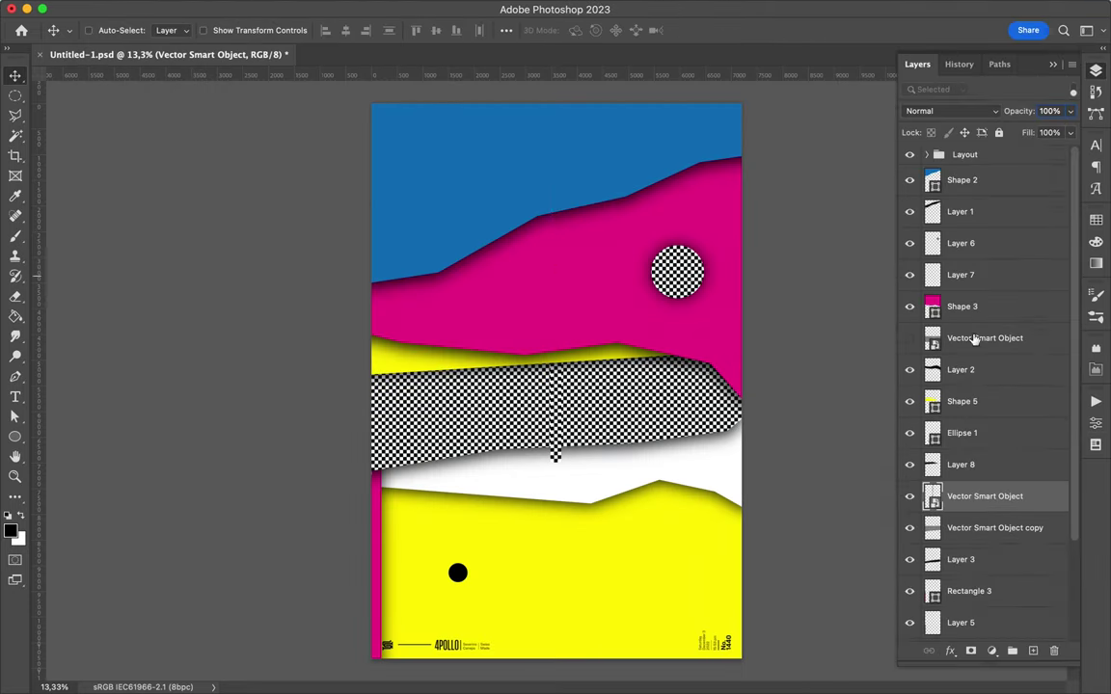
key("ctrl+t")
left_click_drag(622, 237, 507, 226)
left_click_drag(985, 211, 984, 171)
key("Return")
Step: Rotate the checker strip steeper, nudge it up-left, and add new Layer 9 beneath it
key("ctrl+t")
left_click_drag(391, 166, 453, 135)
key("Return")
left_click_drag(501, 247, 489, 236)
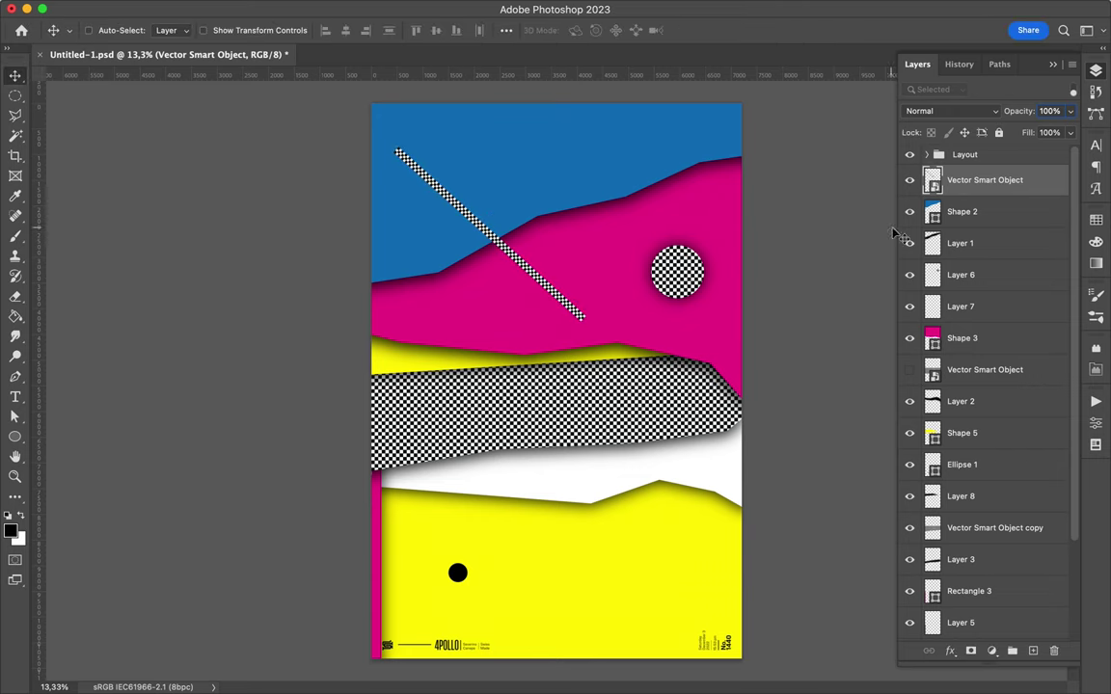
key("ctrl+shift+alt+n")
key("b")
key("m")
key("v")
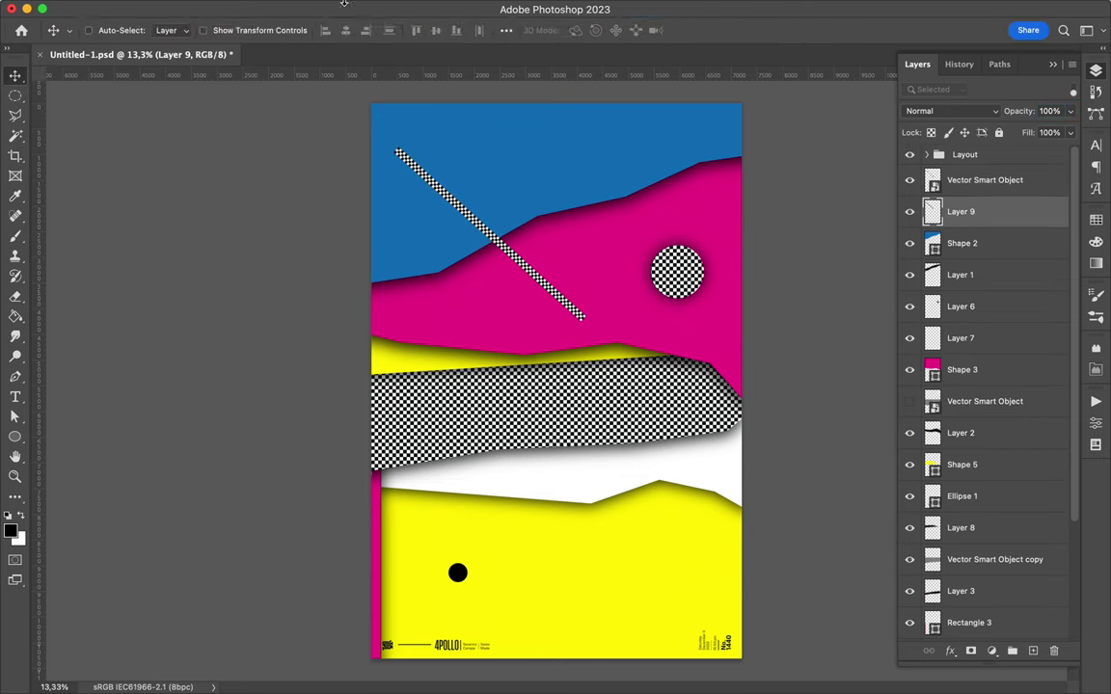
Step: Set the checker strip's shadow Layer 9 to Multiply at 80% fill and add a new layer
key("shift+alt+m")
key("shift+8")
key("u")
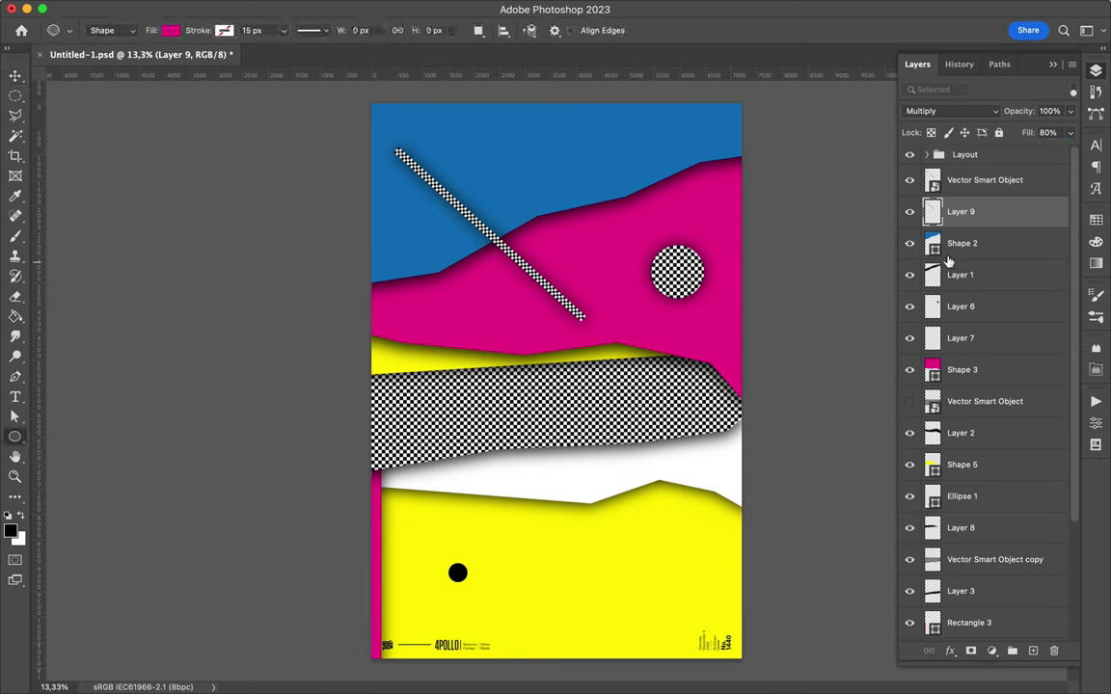
key("v")
key("ctrl+shift+alt+n")
key("b")
Step: Paint a straight blue line, then extend and rotate it diagonally onto the lower yellow band
left_click(1066, 260)
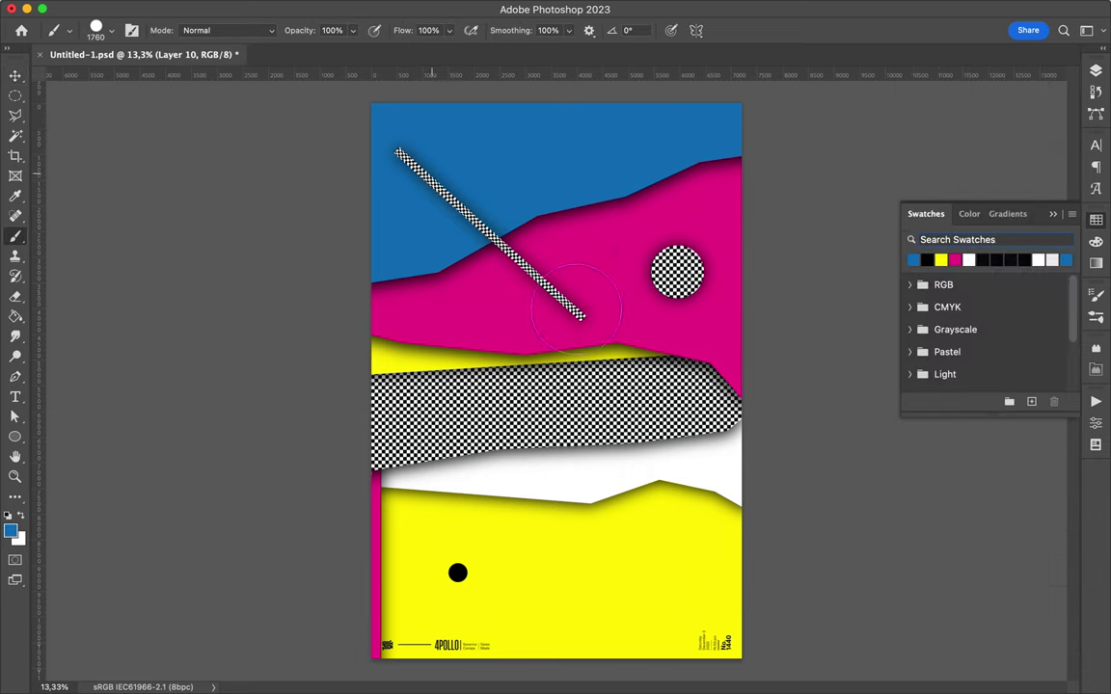
key("v")
left_click_drag(454, 178, 518, 412)
key("ctrl+t")
left_click_drag(637, 593, 656, 367)
key("Return")
left_click_drag(555, 471, 621, 558)
key("ctrl+t")
left_click_drag(684, 664, 665, 627)
key("Return")
Step: Add a new shadow layer, Layer 11, for the blue line
left_click(1096, 71)
left_click(1022, 250)
key("ctrl+shift+alt+n")
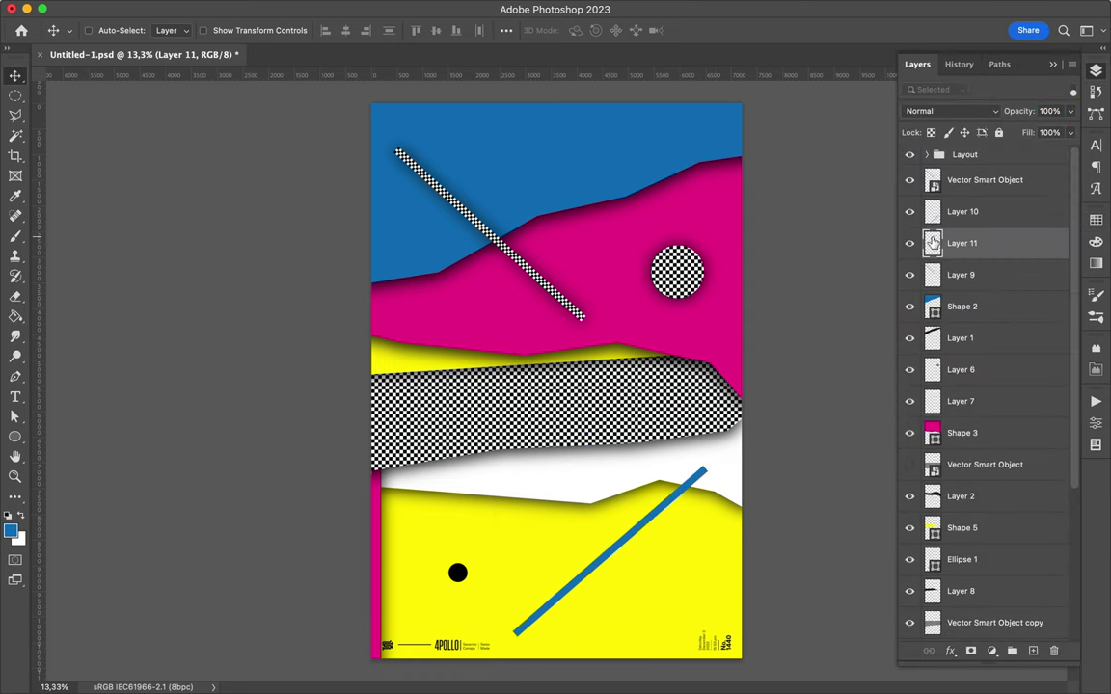
left_click(1003, 211)
key("b")
key("m")
key("v")
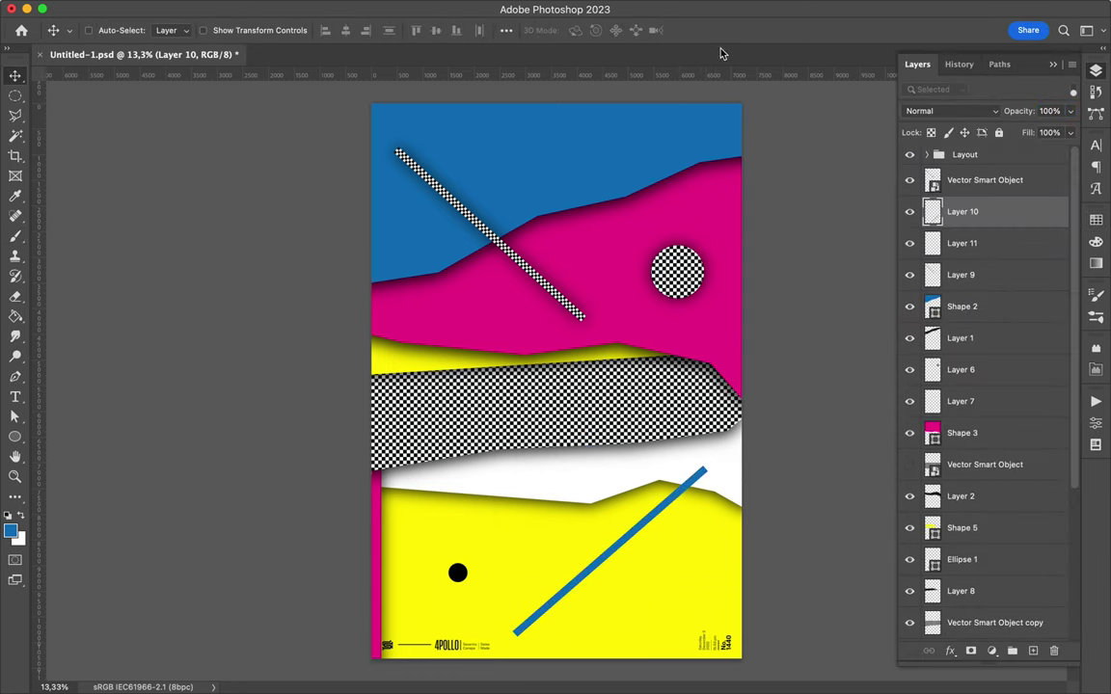
left_click(190, 9)
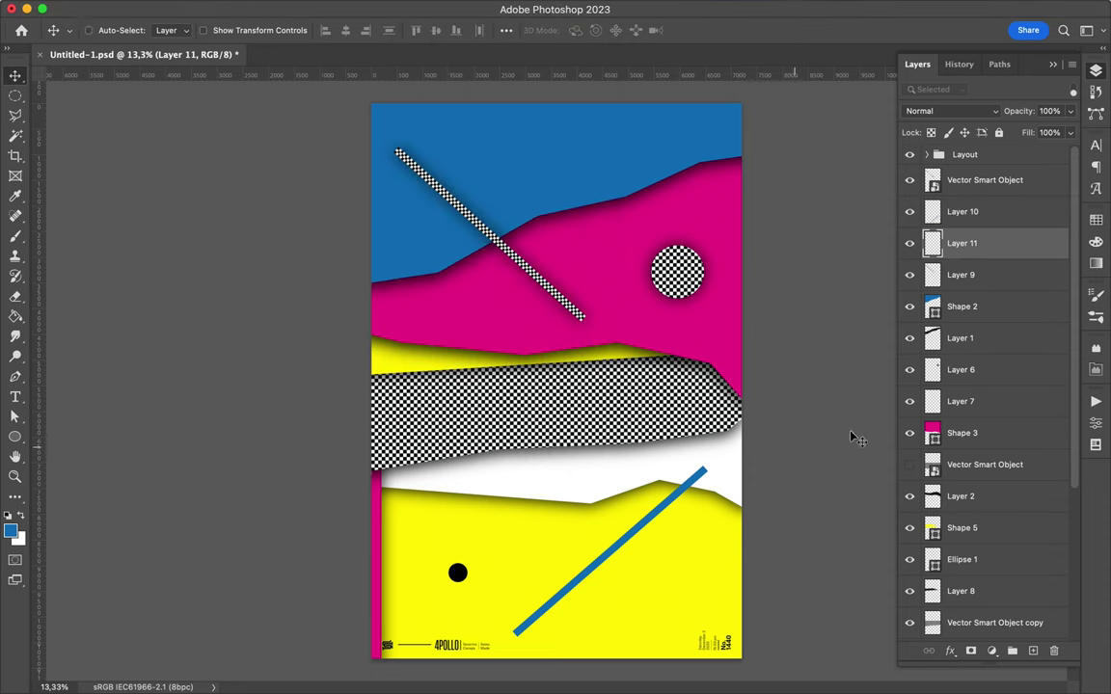
double_click(933, 251)
key("Escape")
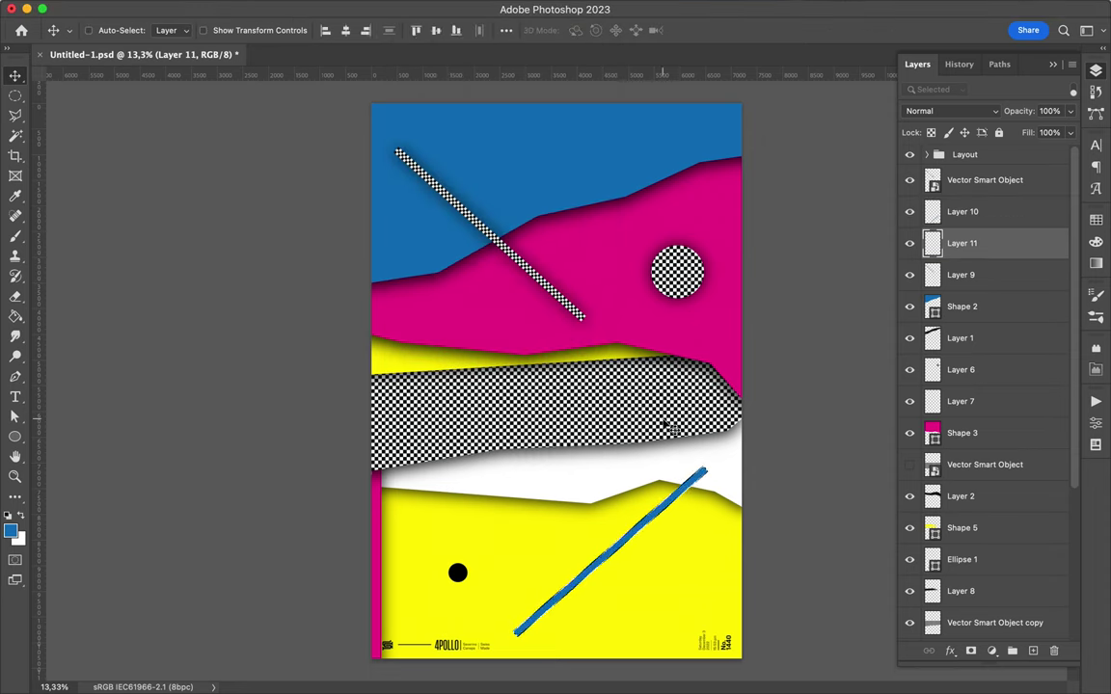
Step: Paint a dark stroke along the blue line, blur it, and set Multiply at 60% fill
key("b")
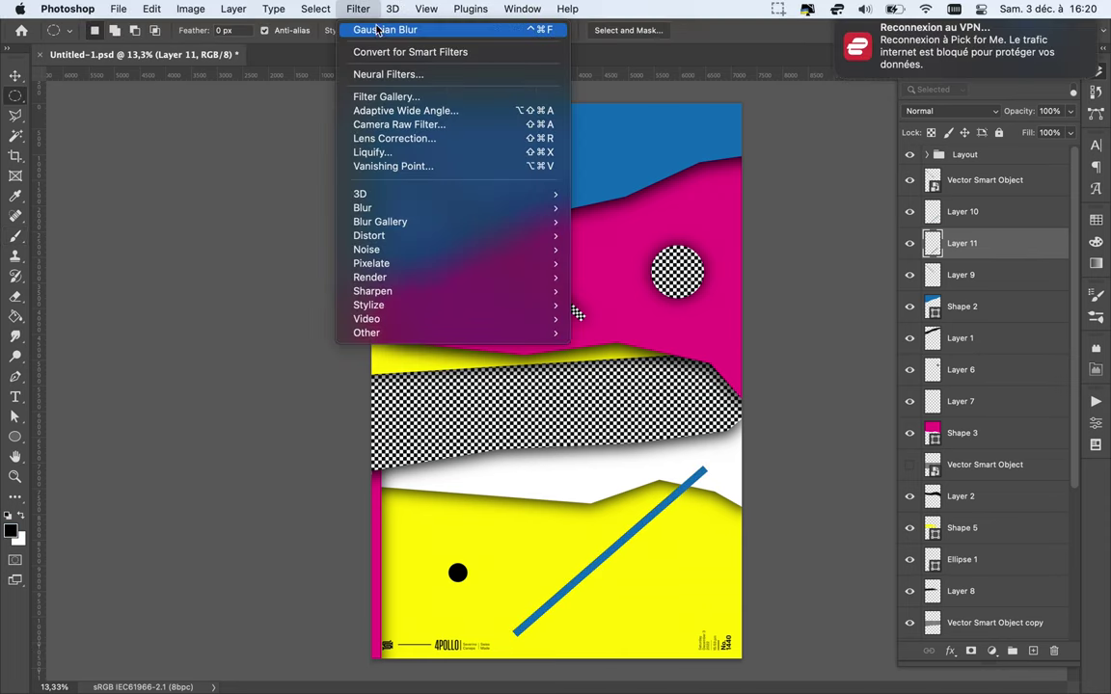
left_click(1070, 132)
left_click_drag(1069, 154, 1040, 158)
left_click(950, 111)
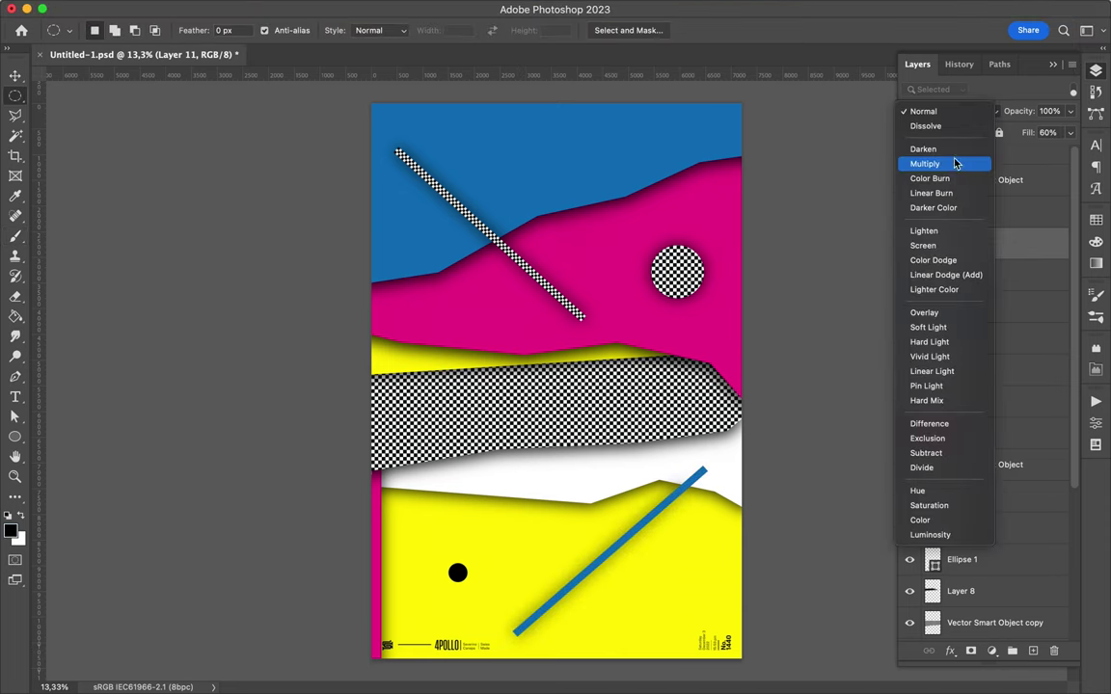
left_click(941, 163)
Step: Draw a large circle with the Ellipse tool in the lower yellow area
key("v")
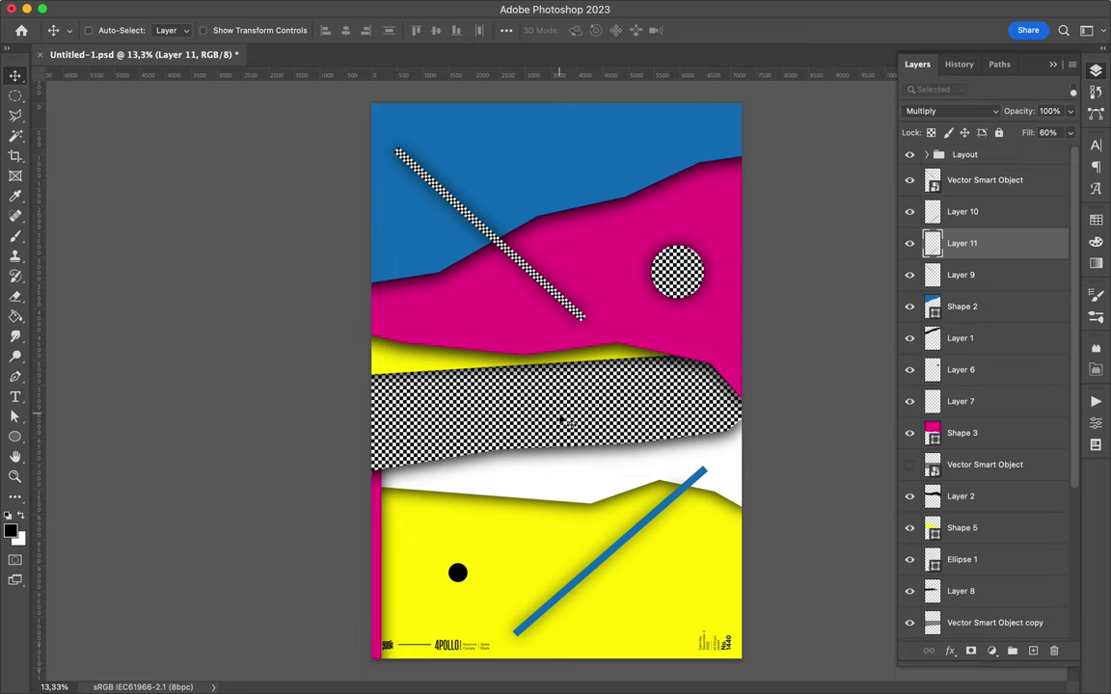
key("u")
left_click_drag(532, 531, 571, 570)
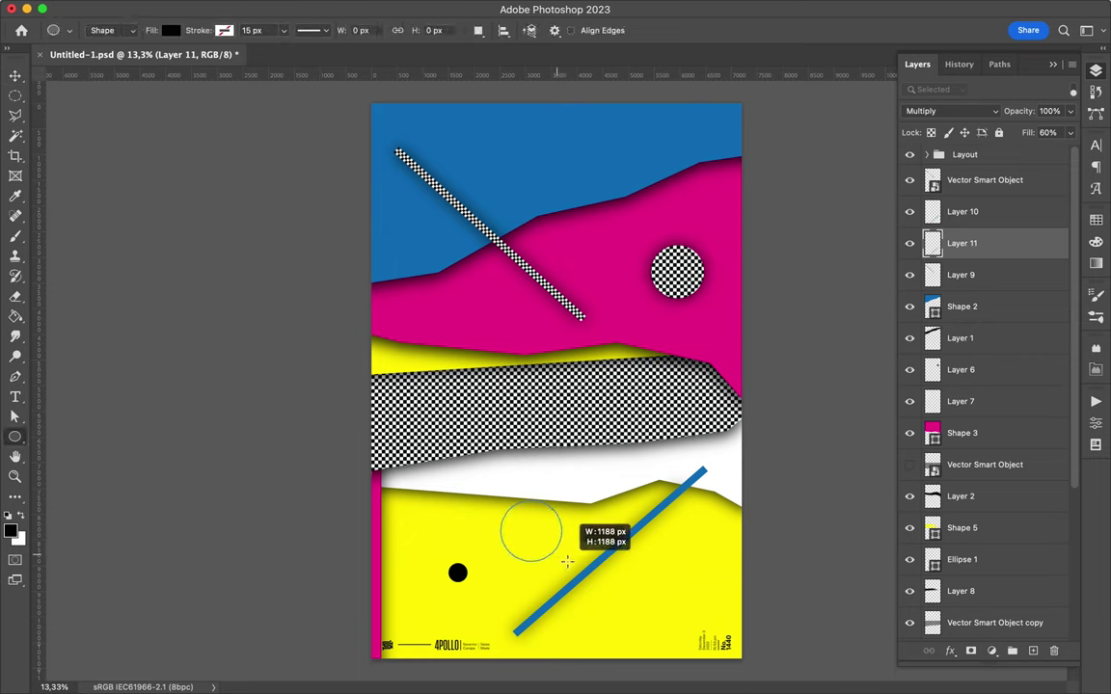
Step: Move the magenta circle's layer below the bands and shift the circle up and left
key("a")
left_click_drag(955, 241, 968, 597)
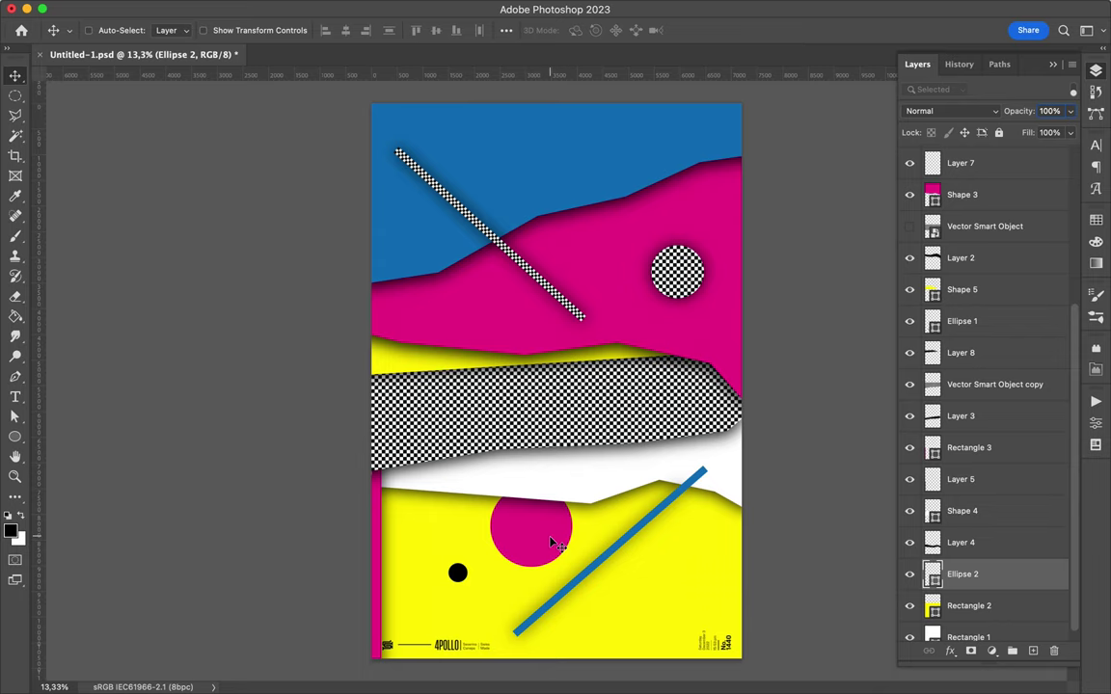
left_click_drag(554, 544, 536, 533)
key("alt+period")
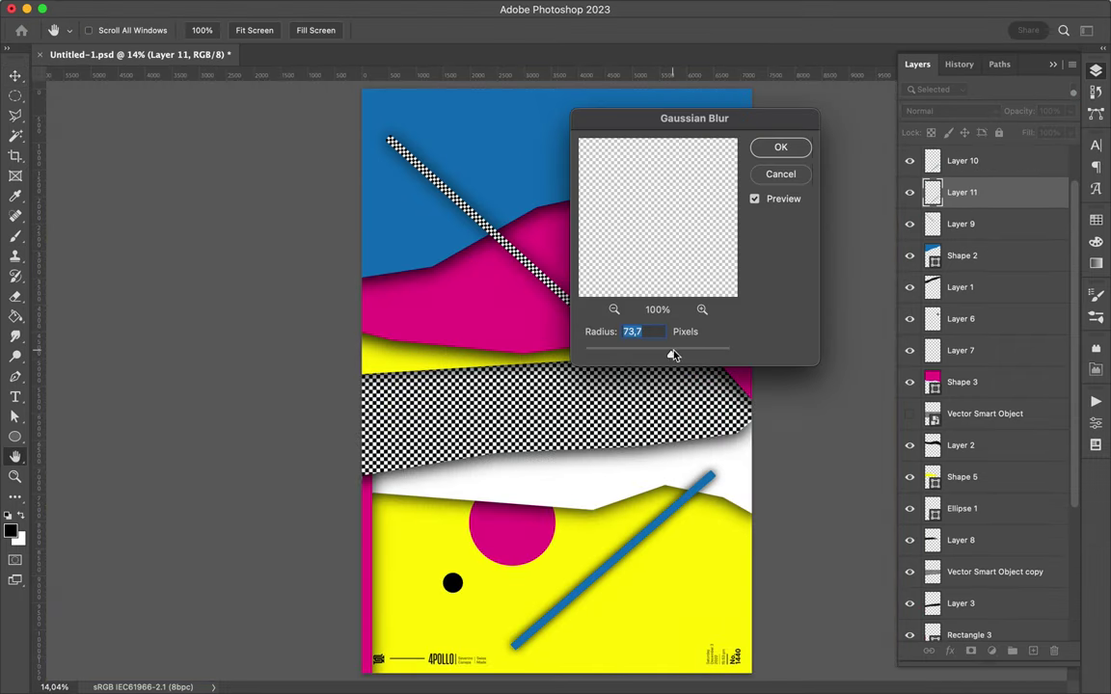
Step: Lower the blue line shadow's fill to 84% and start a new freeform shape above the circle
left_click_drag(1056, 154, 1043, 154)
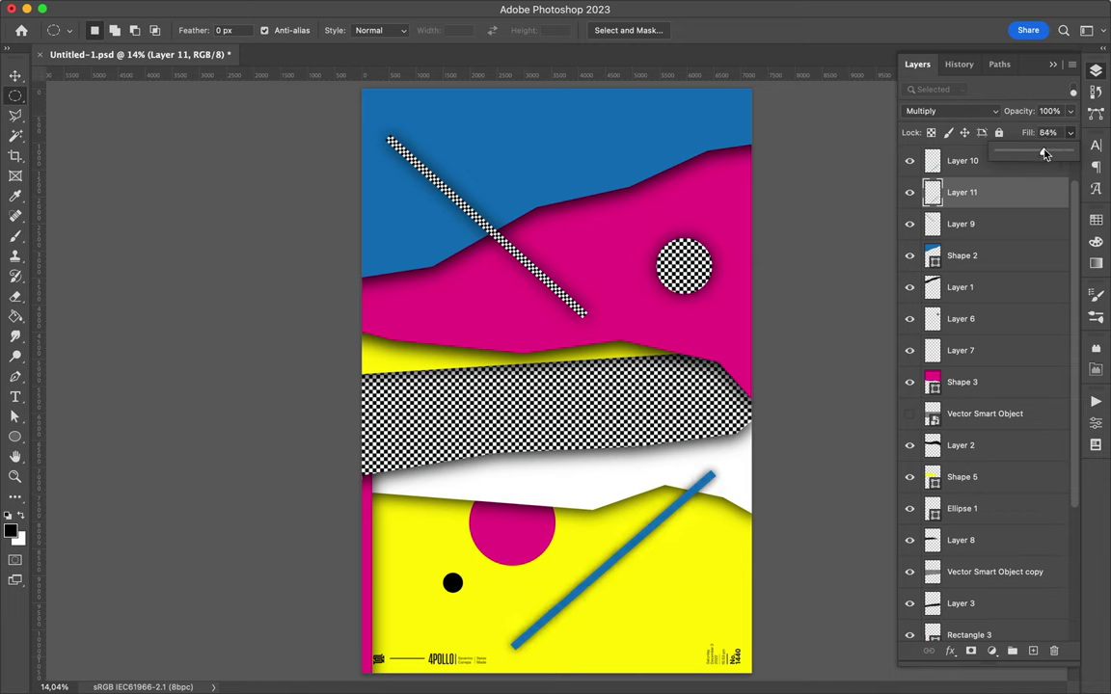
key("v")
left_click(598, 498)
left_click(982, 567)
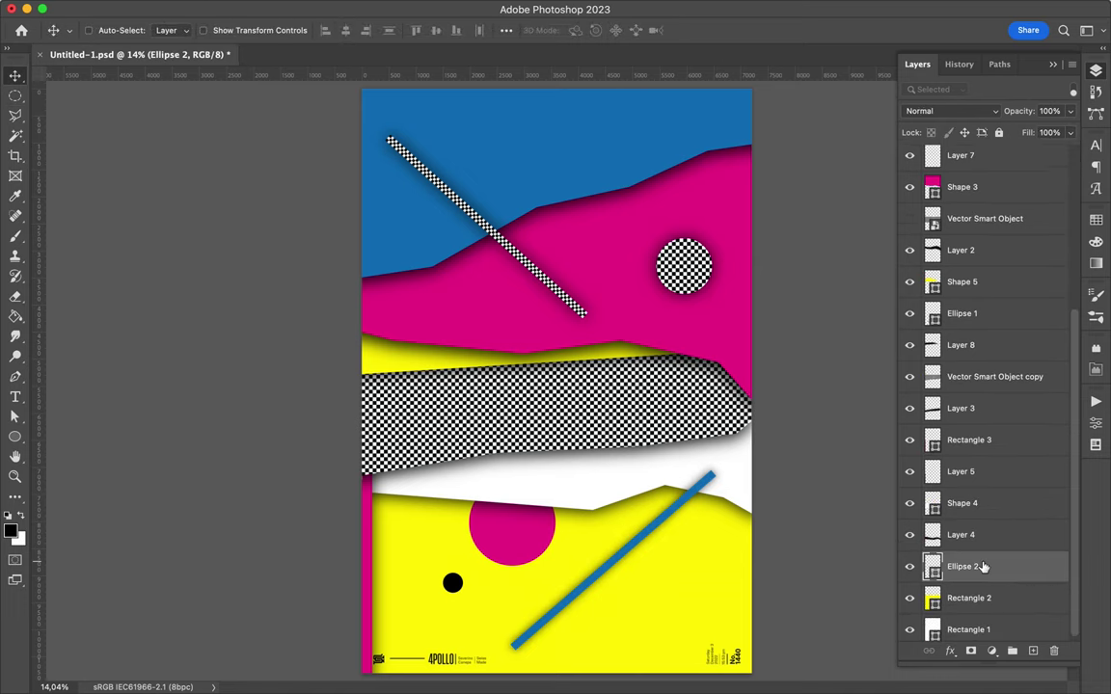
key("p")
left_click(767, 531)
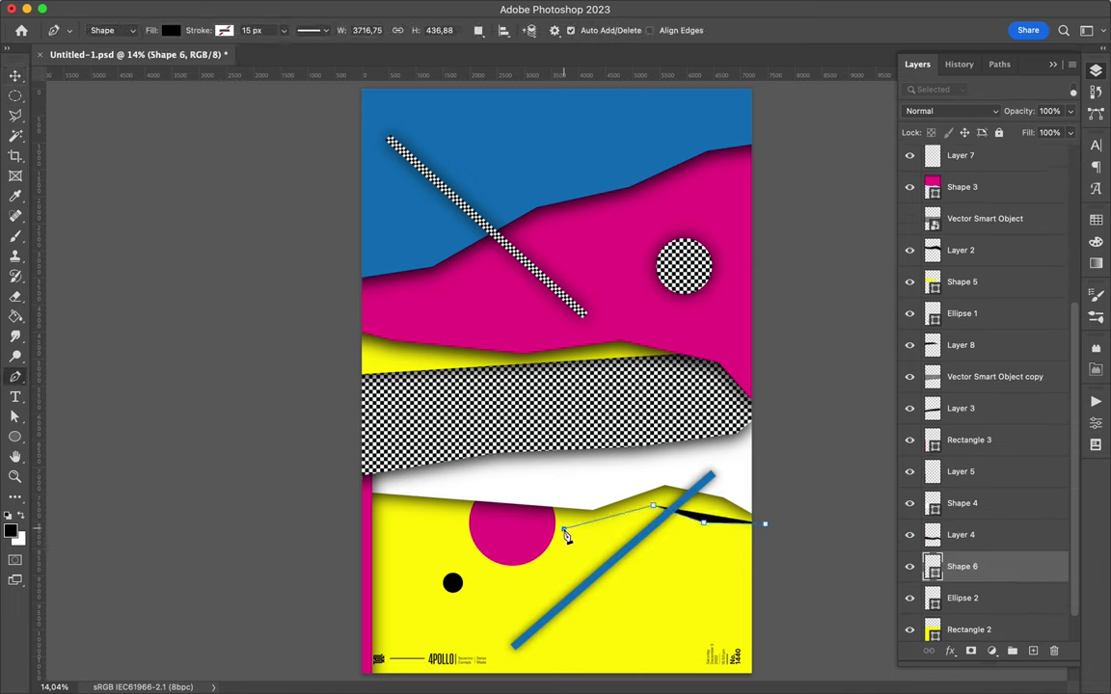
Step: Draw a jagged white band outline cutting across the top of the magenta circle
left_click(339, 459)
key("a")
left_click(218, 30)
left_click(142, 109)
key("v")
scroll(1031, 520, "down", 1)
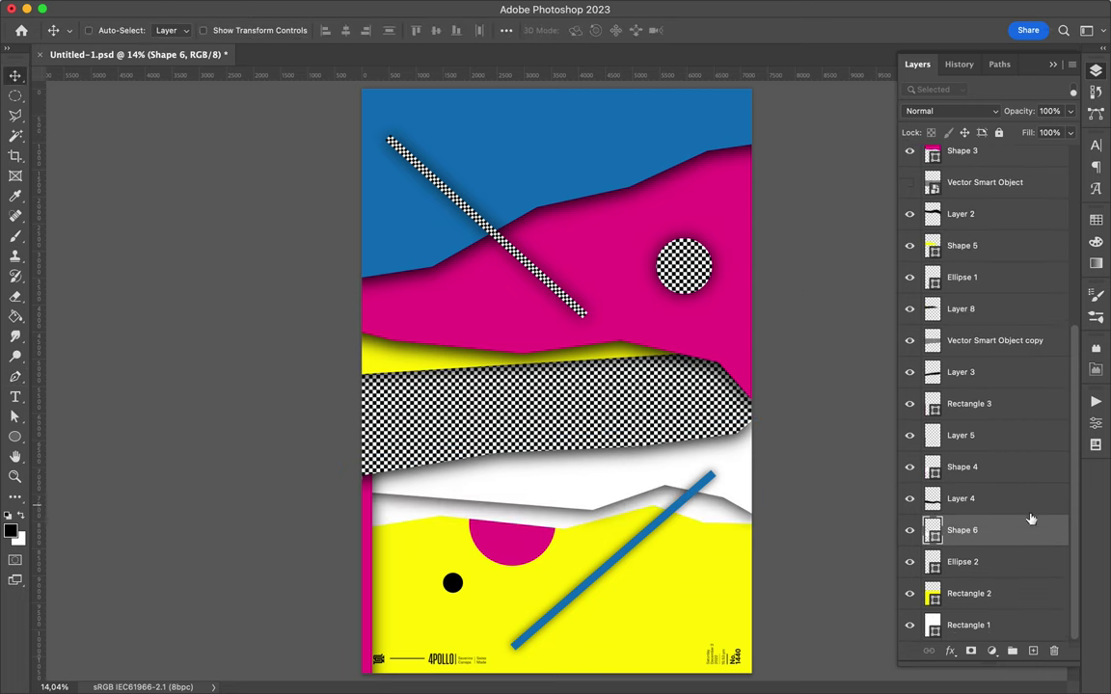
Step: Add shadow Layer 12 beneath the band, Gaussian Blur it, and set Multiply at 80% fill
key("ctrl+alt+shift+n")
key("m")
left_click(358, 9)
mouse_move(362, 209)
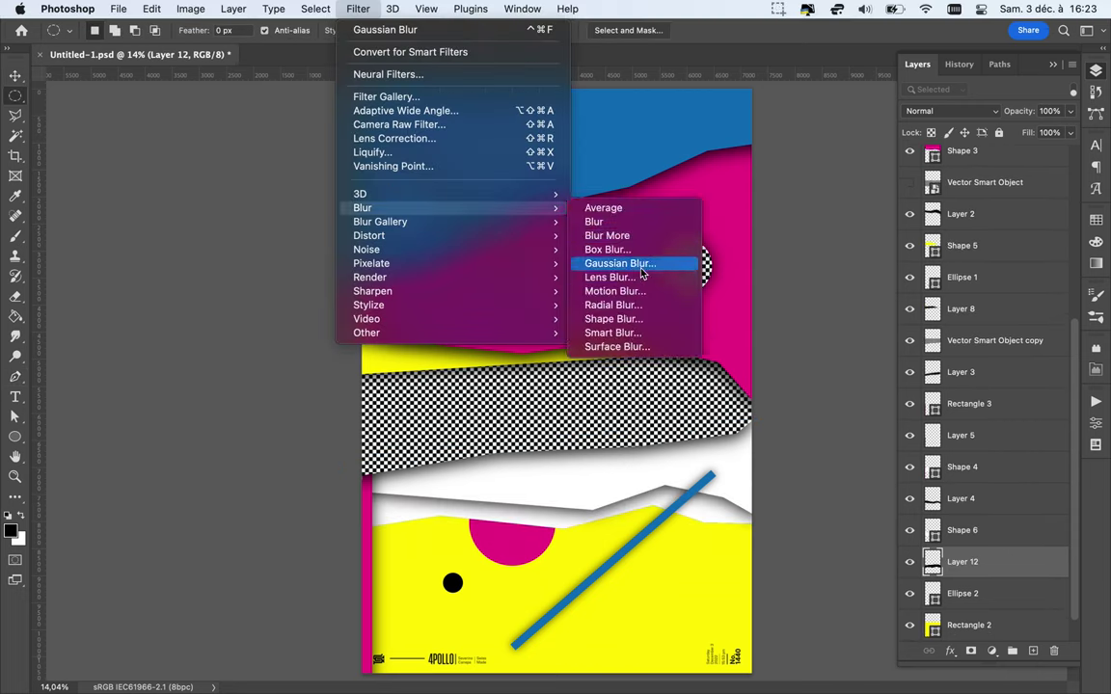
left_click(620, 263)
left_click_drag(674, 355, 685, 355)
left_click(778, 144)
left_click(952, 111)
left_click(931, 164)
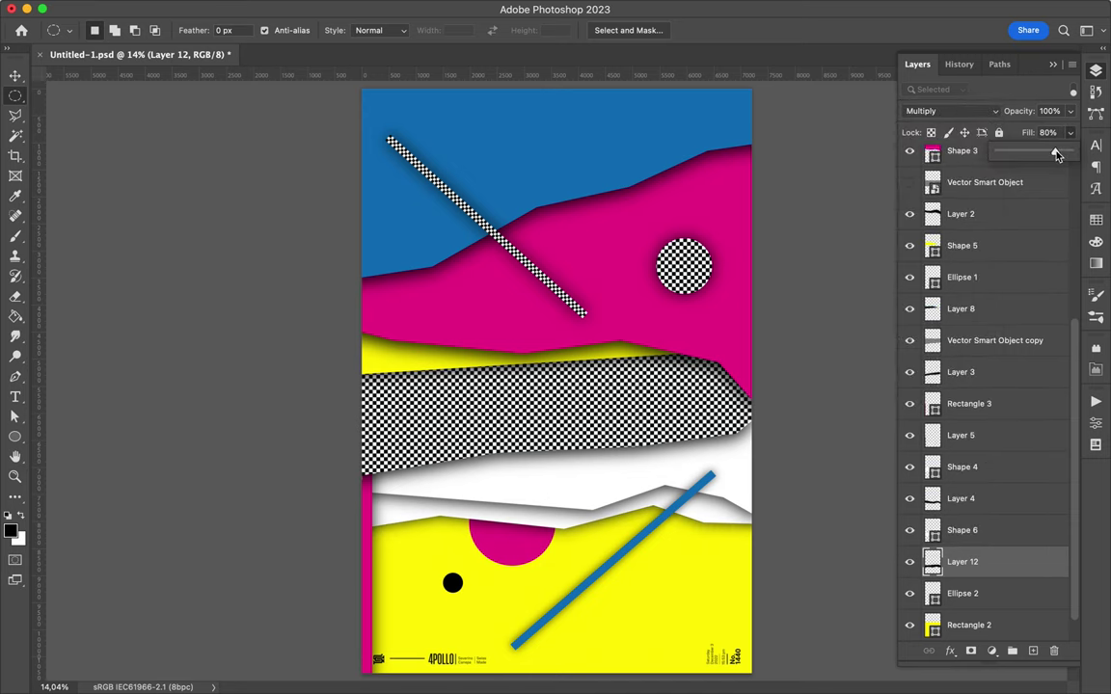
key("v")
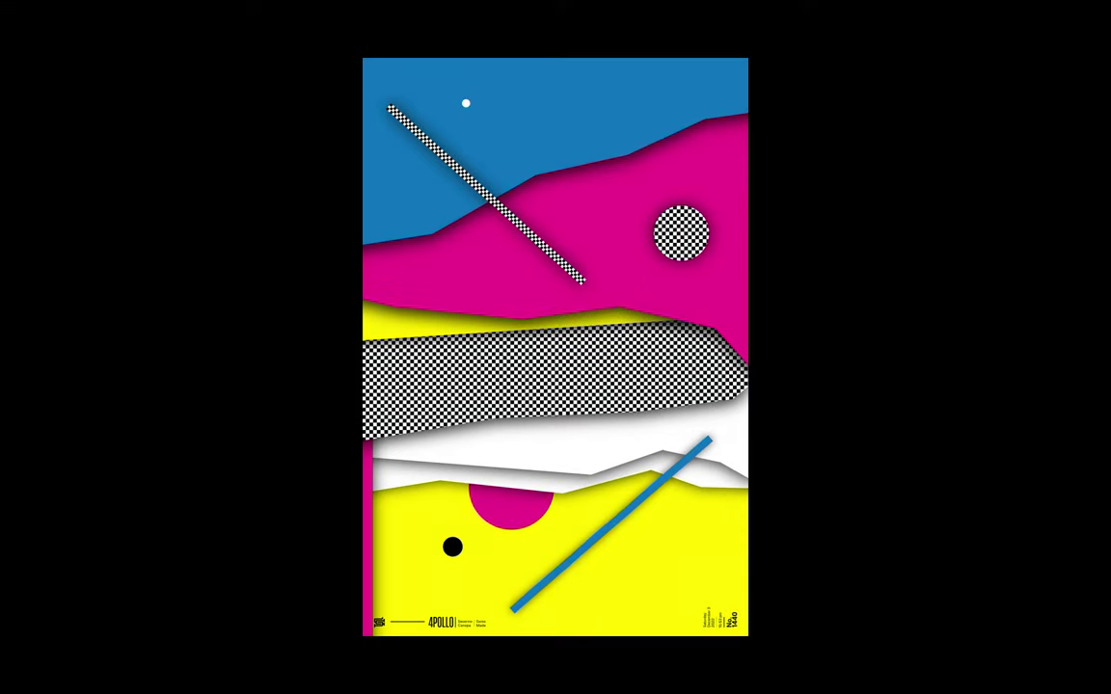